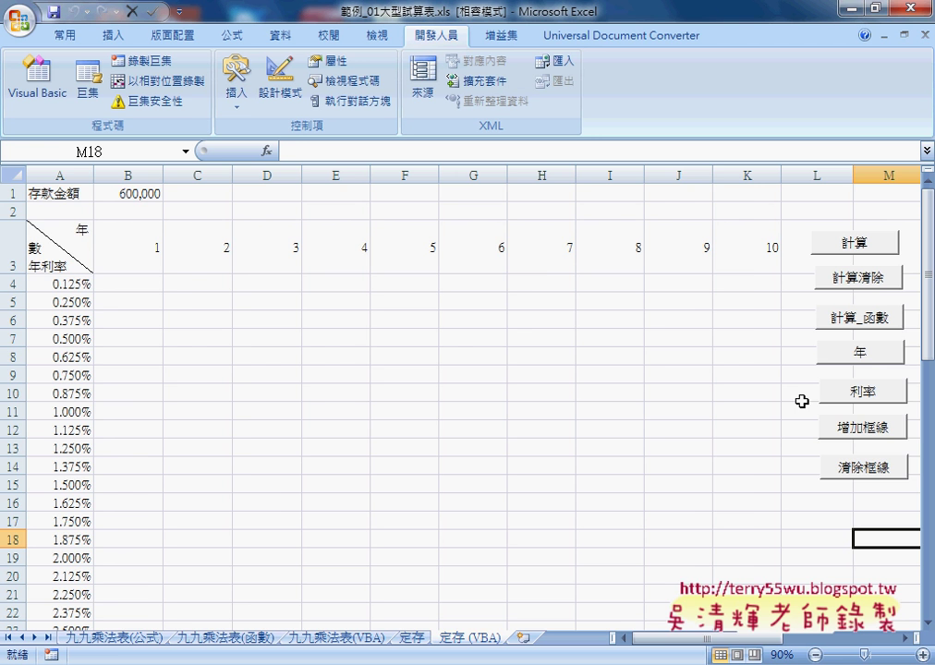
Browse the 九九乘法表(公式) and (函數) sheets, then go to 九九乘法表(VBA)
left_click(119, 638)
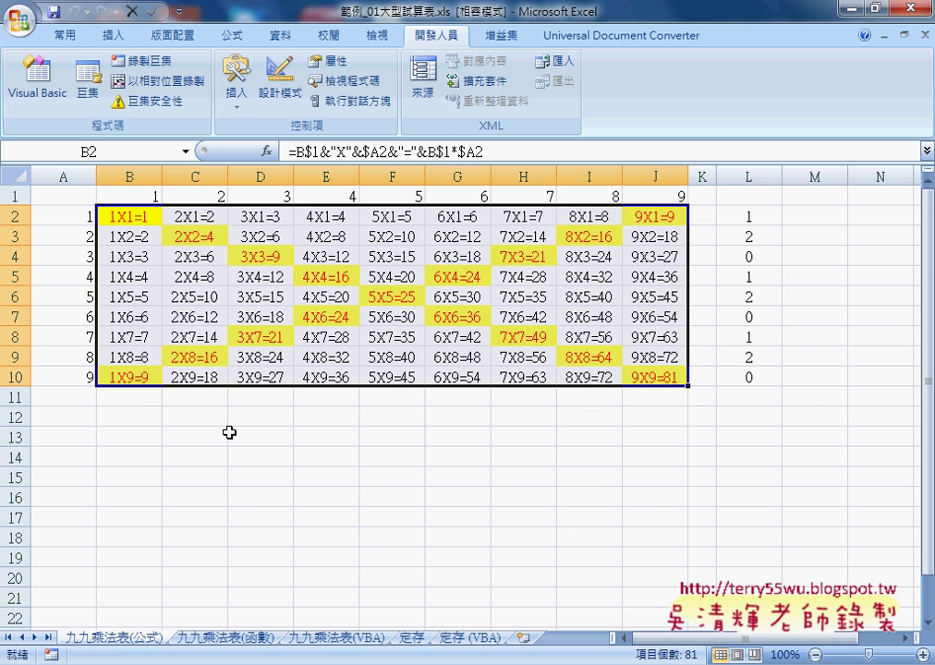
left_click(231, 638)
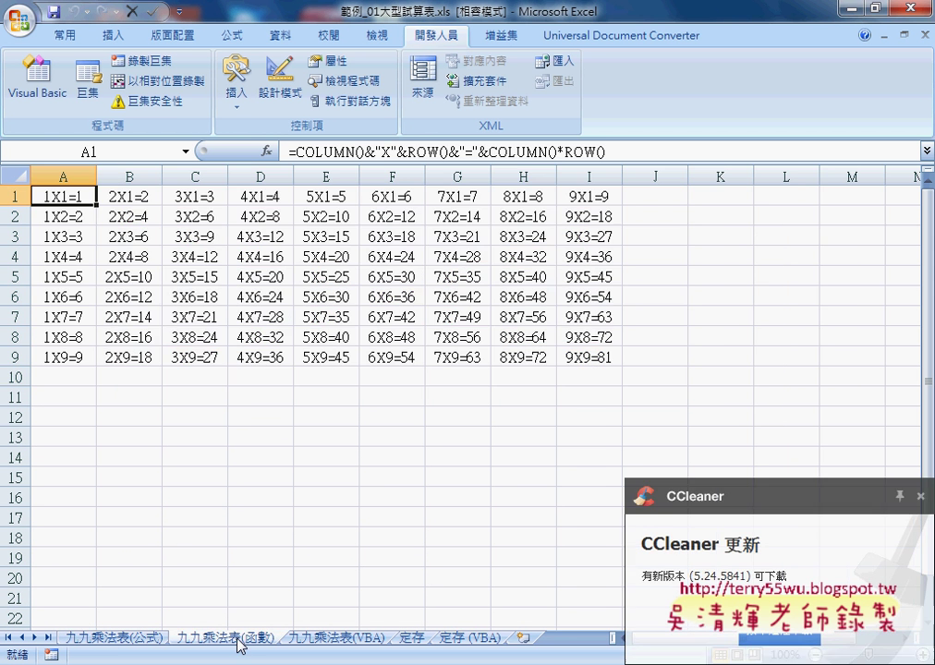
left_click(920, 496)
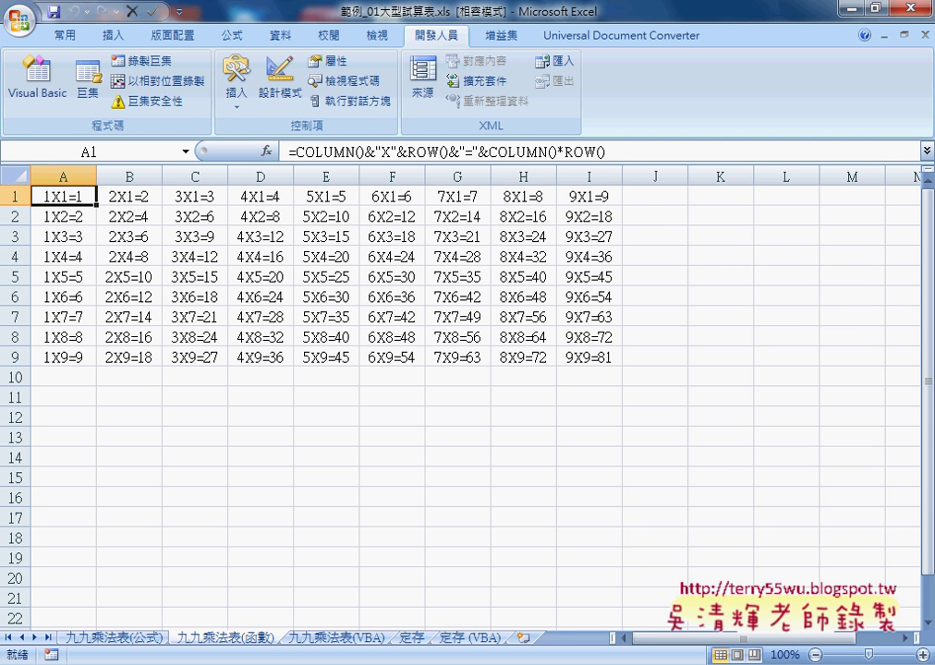
left_click(331, 638)
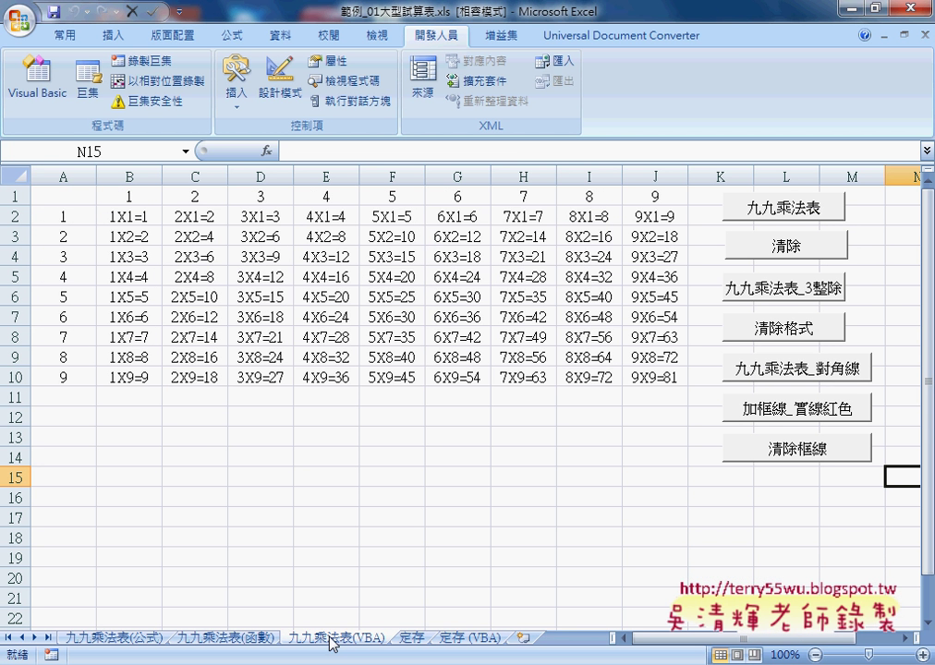
Run the 3整除 and 清除格式 macros, then mark both diagonals yellow with red text
left_click(802, 296)
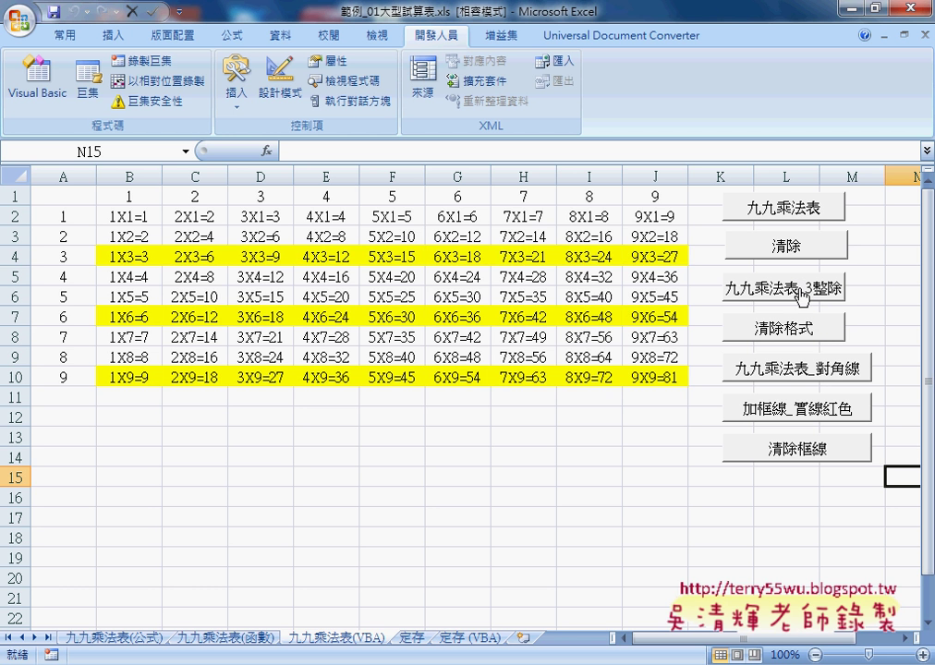
left_click(784, 327)
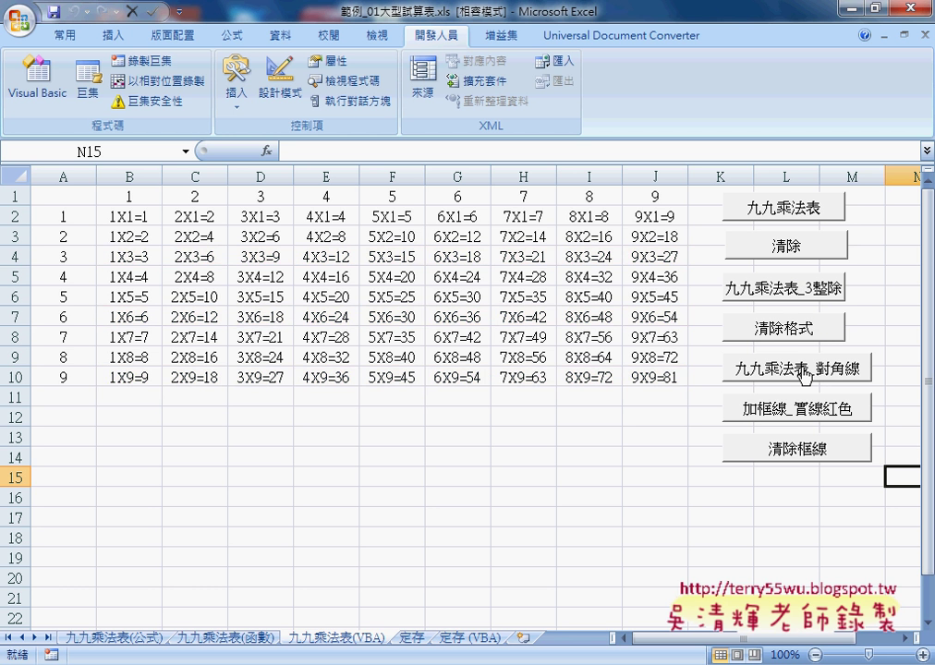
left_click(805, 375)
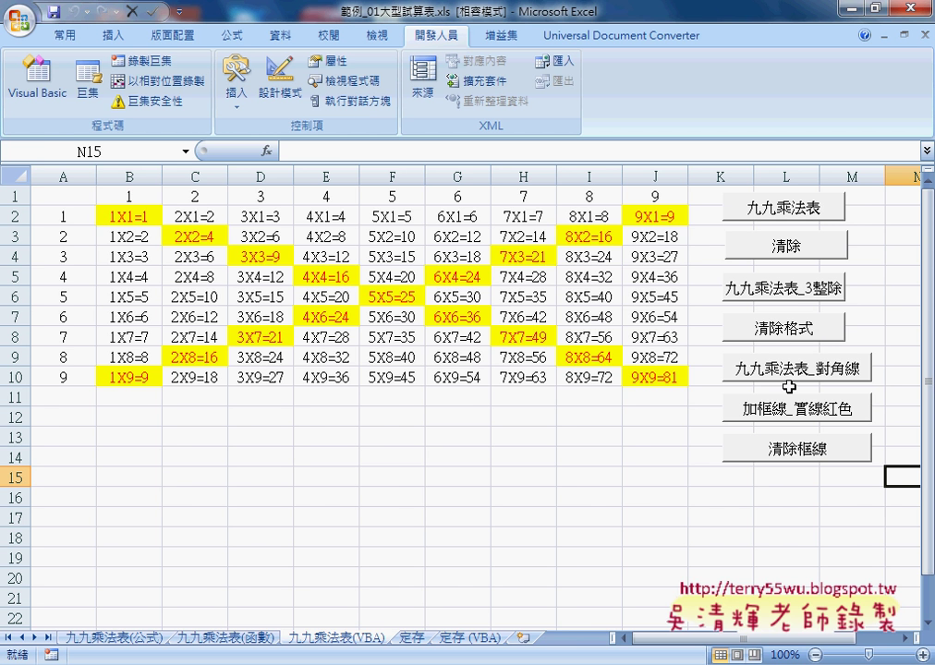
Go to the 定存 sheet and select cell B4 for the first balance
left_click(412, 637)
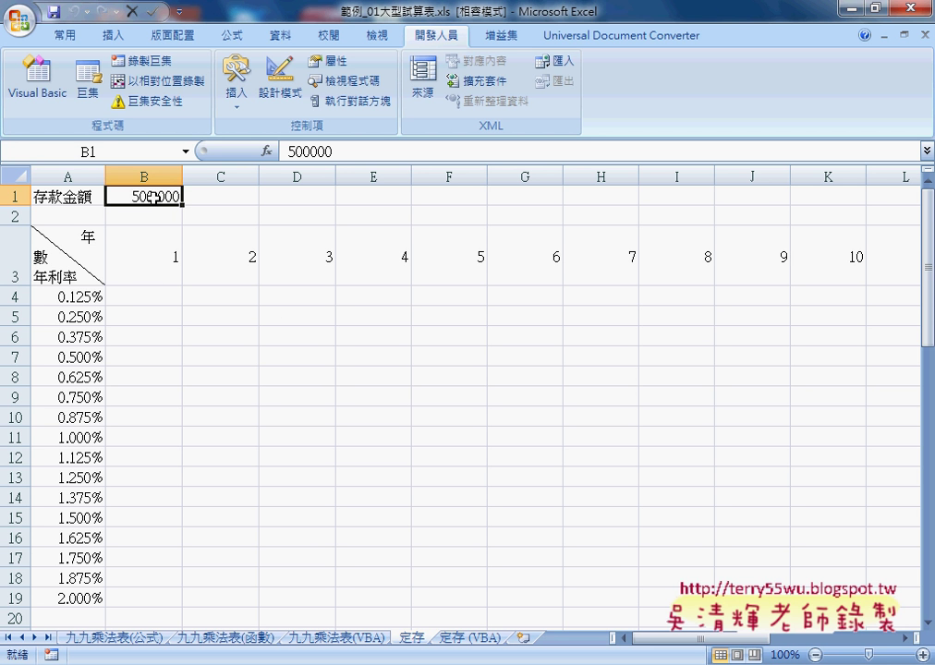
left_click(147, 298)
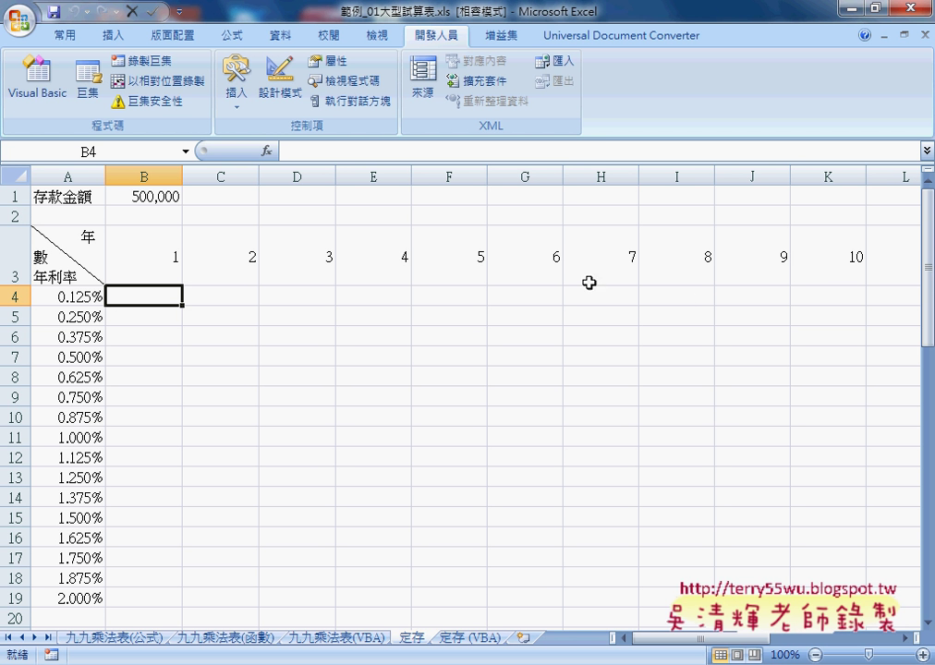
Build =B1*(1+A4)^B3 in B4 from the deposit, rate and year cells
left_click(286, 150)
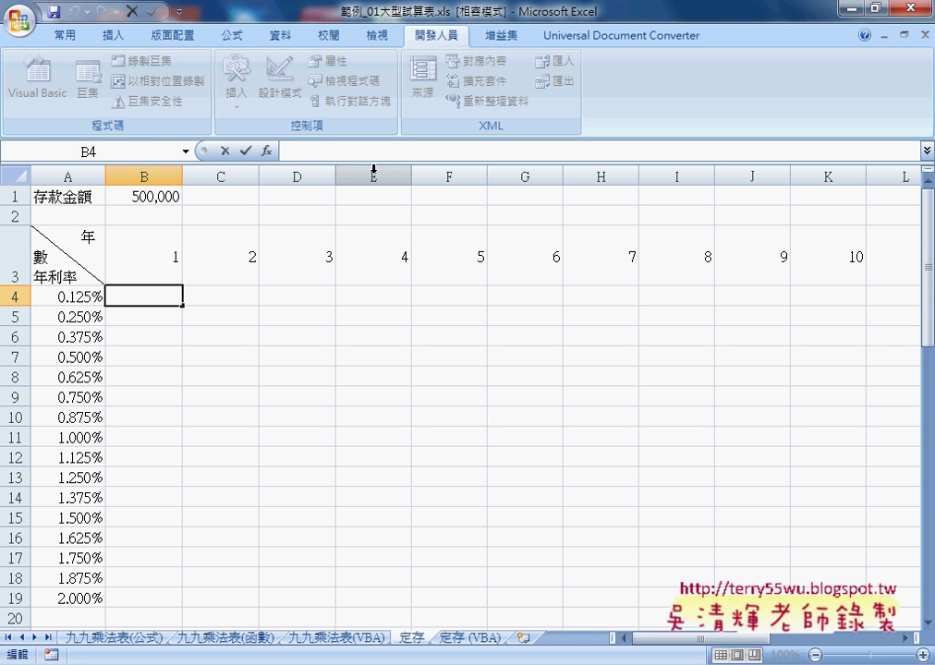
type("-")
key("Escape")
type("=")
left_click(147, 201)
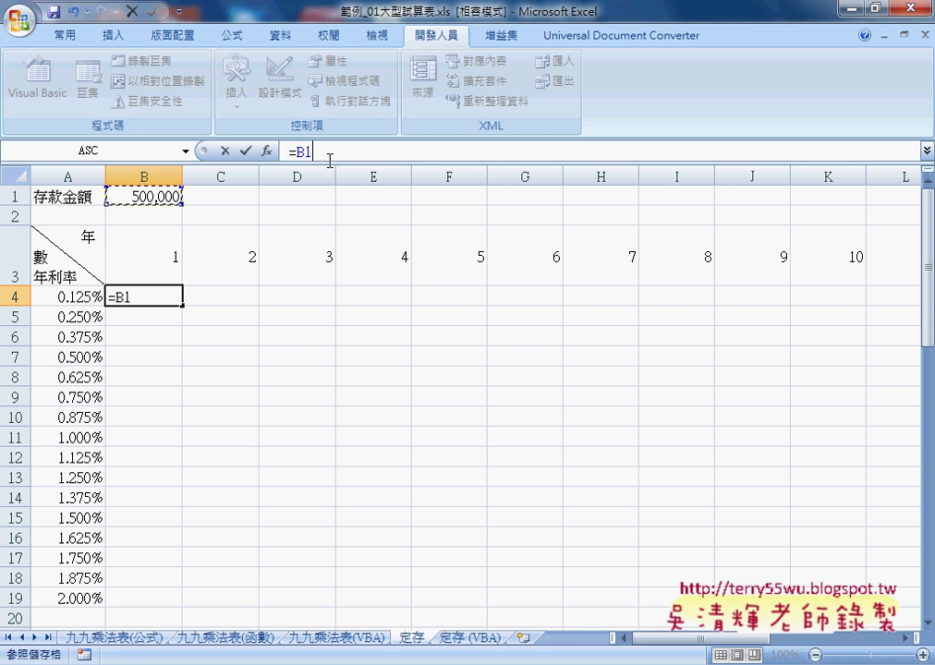
type("*")
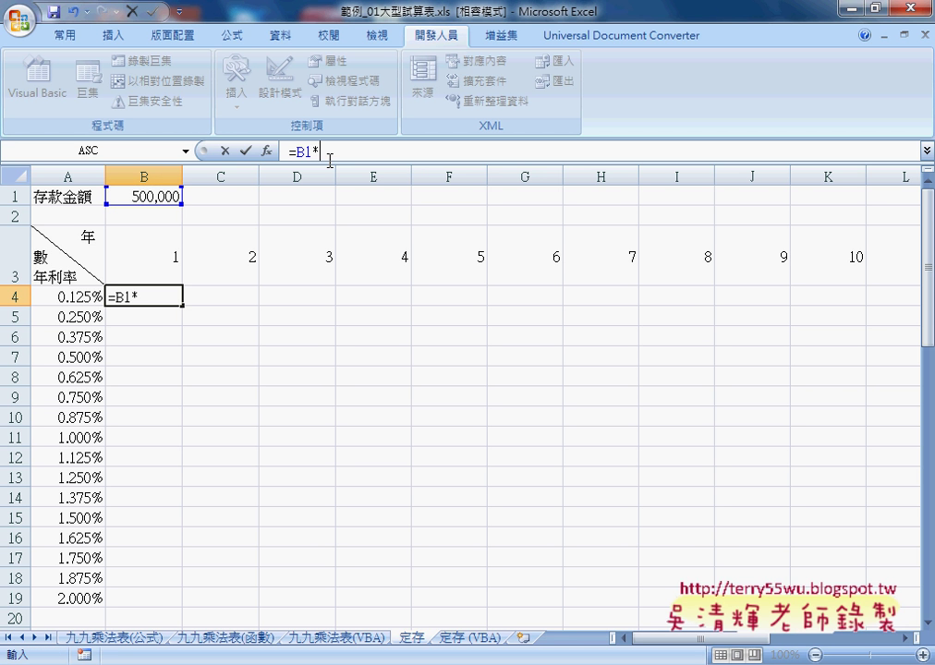
type("(")
type("1")
type("+")
left_click(72, 294)
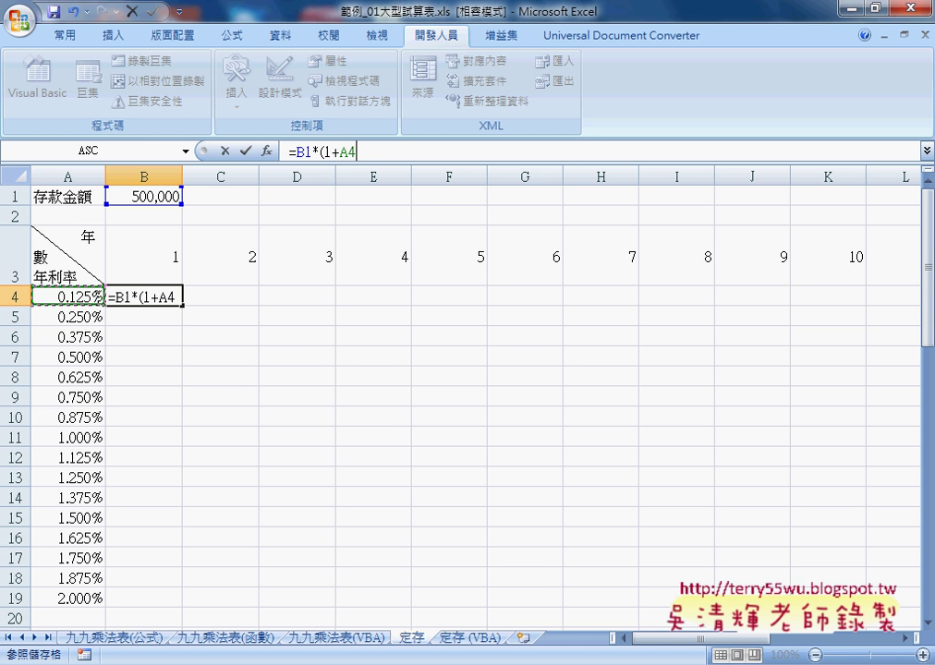
type(")")
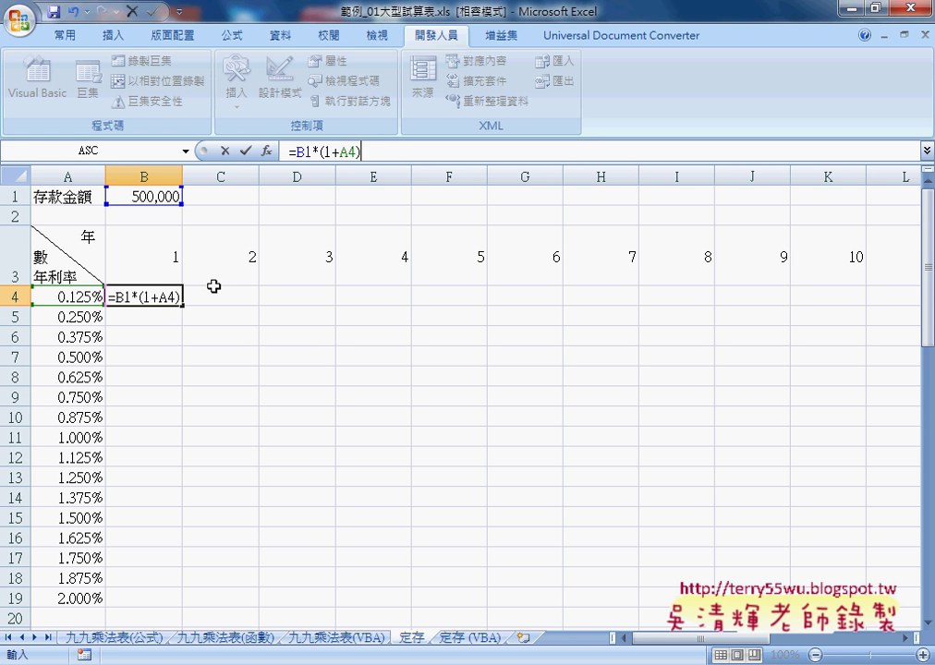
type("^")
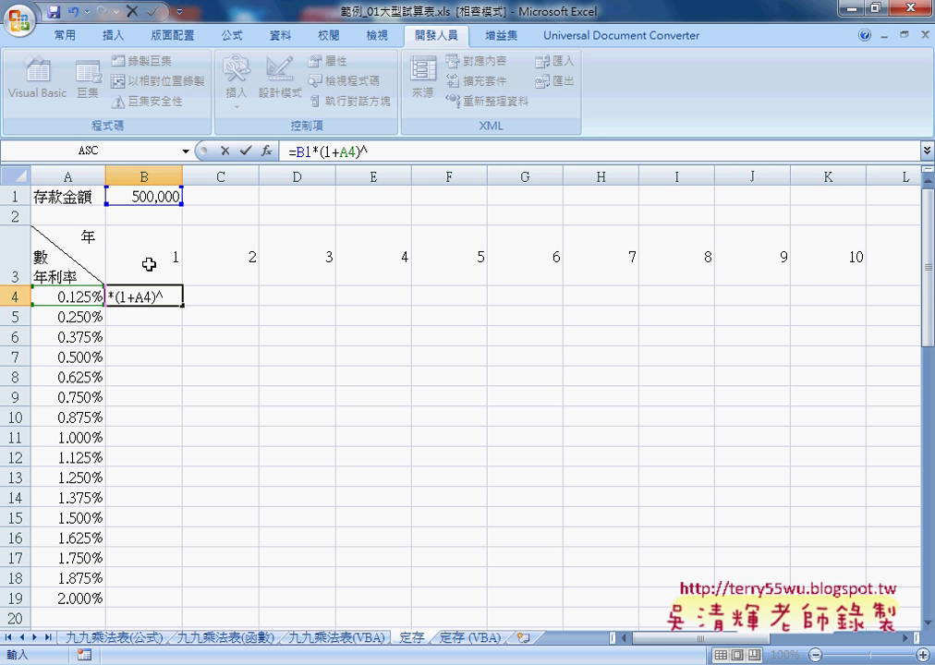
left_click(149, 264)
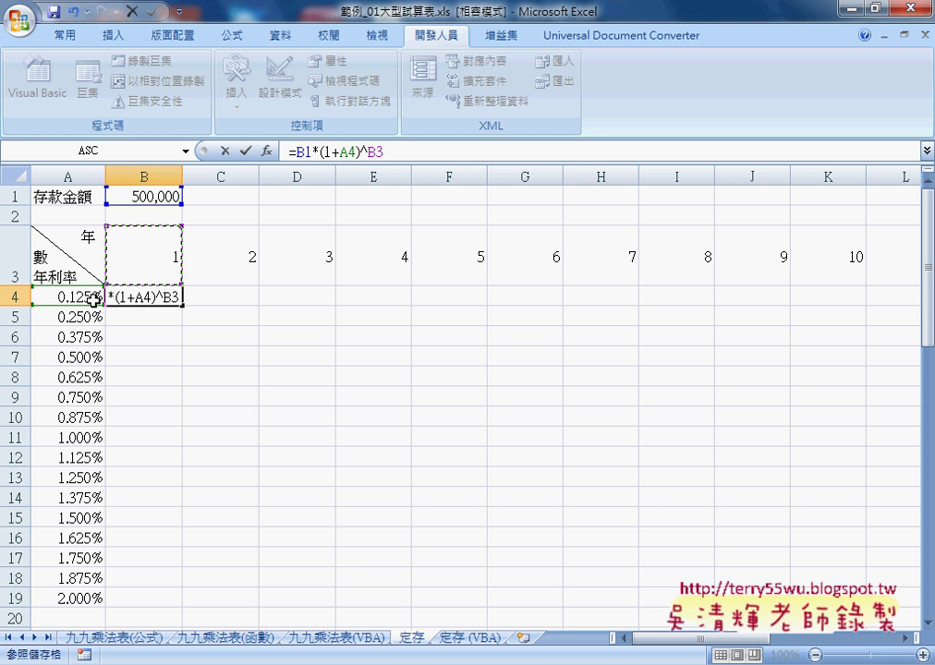
left_click(249, 155)
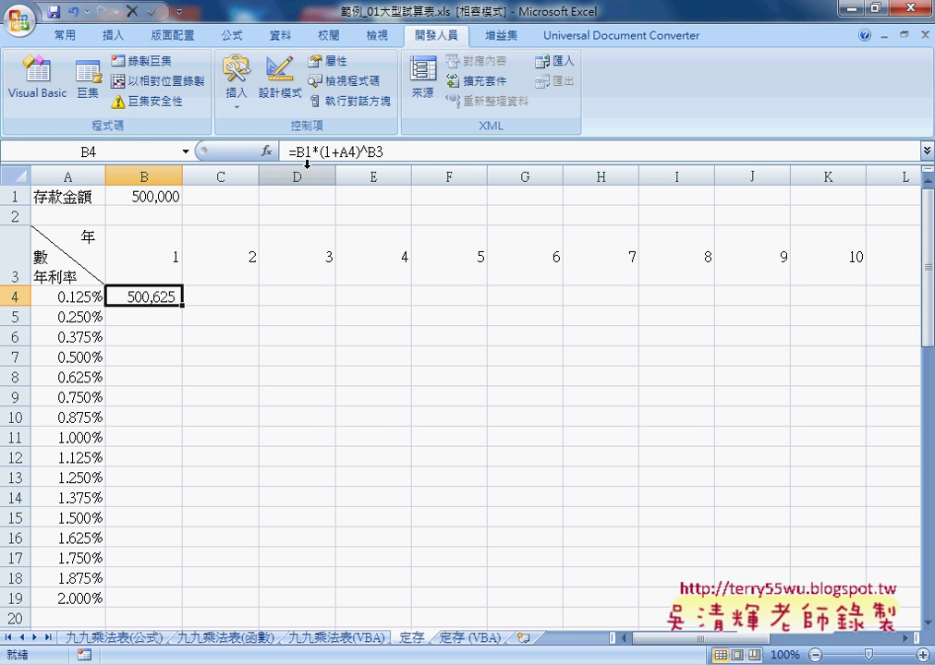
Lock B1 fully, A4's column and B3's row, making B4 =$B$1*(1+$A4)^B$3
left_click(374, 155)
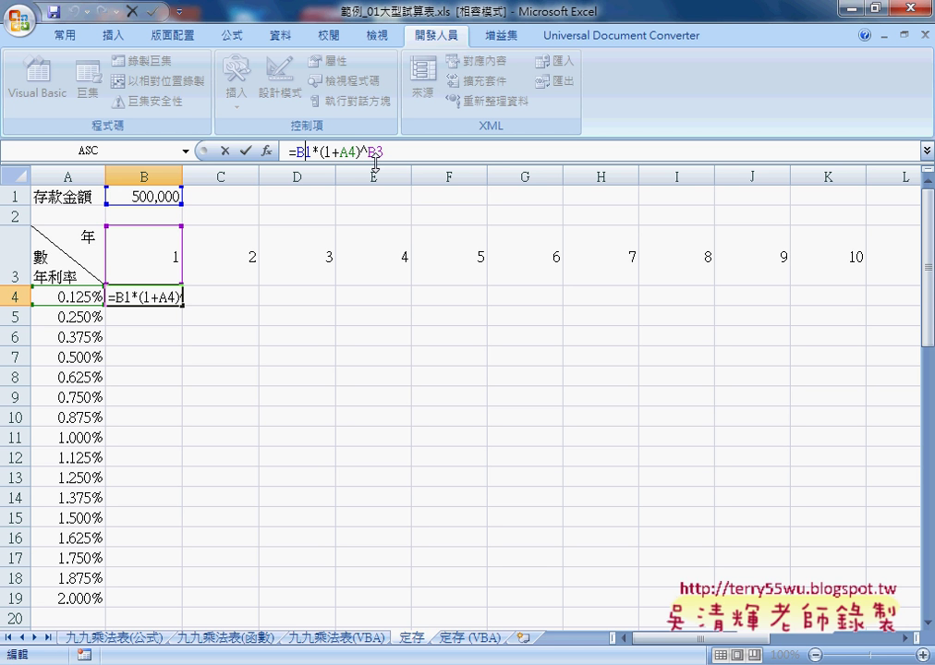
key("F4")
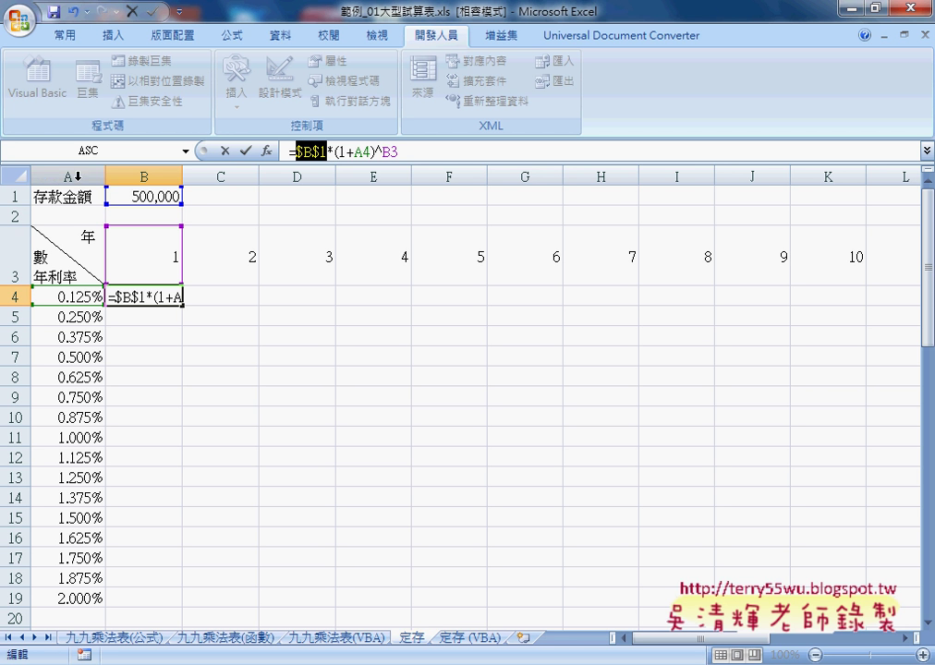
left_click(359, 152)
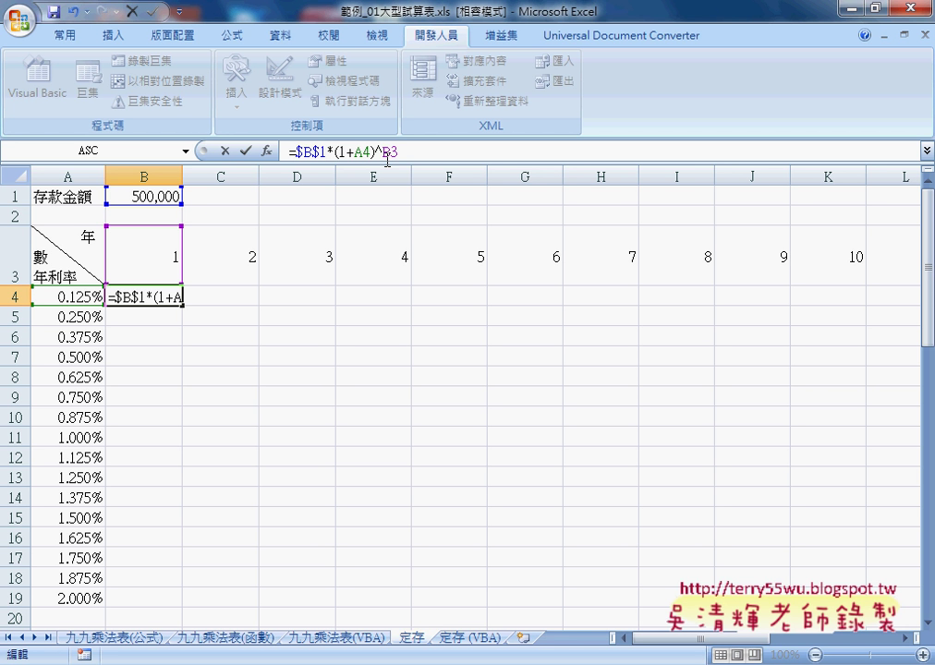
type("$")
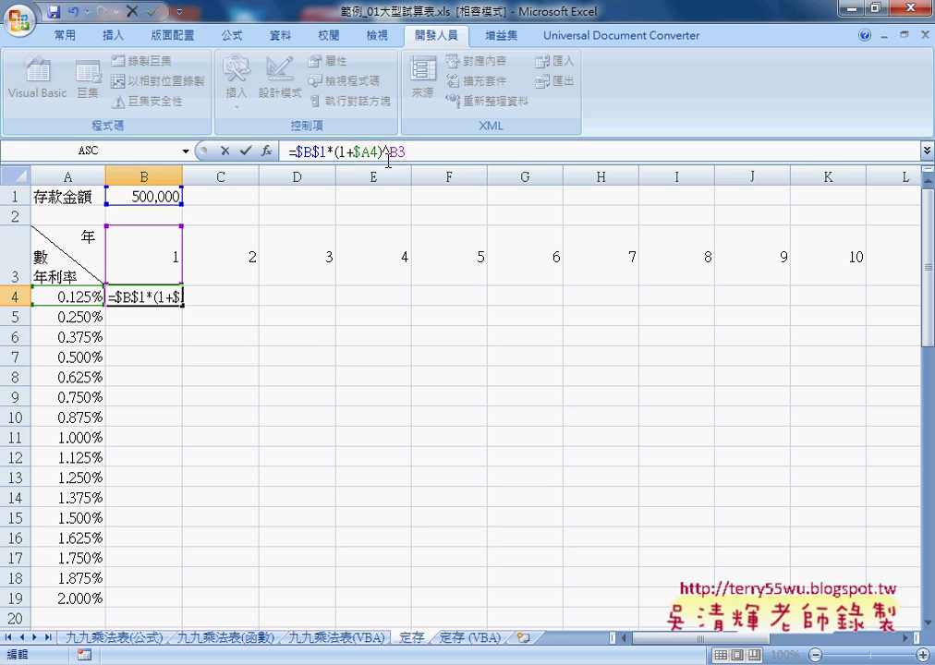
left_click(400, 154)
type("$")
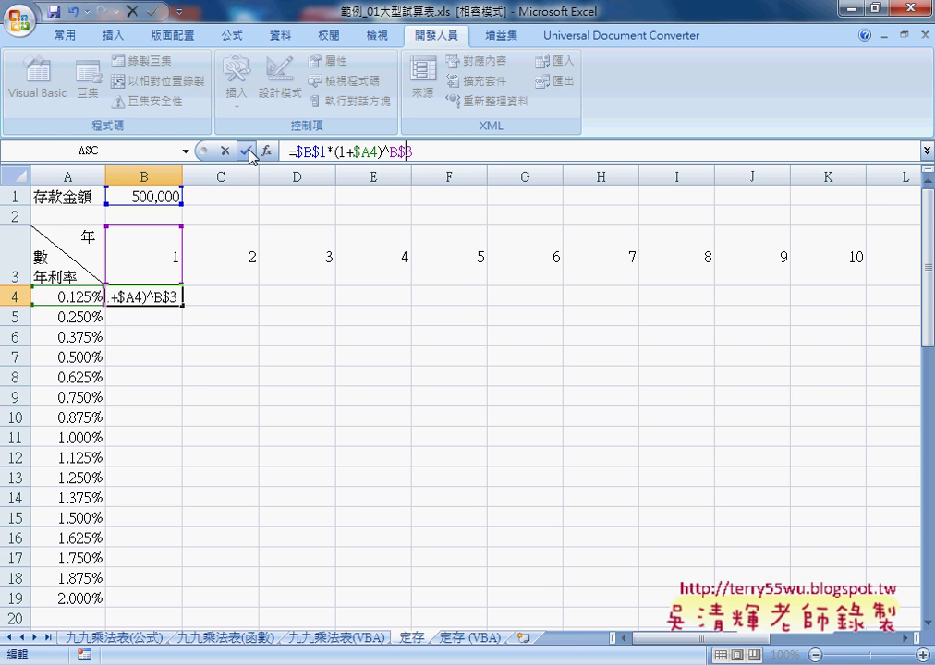
left_click(249, 155)
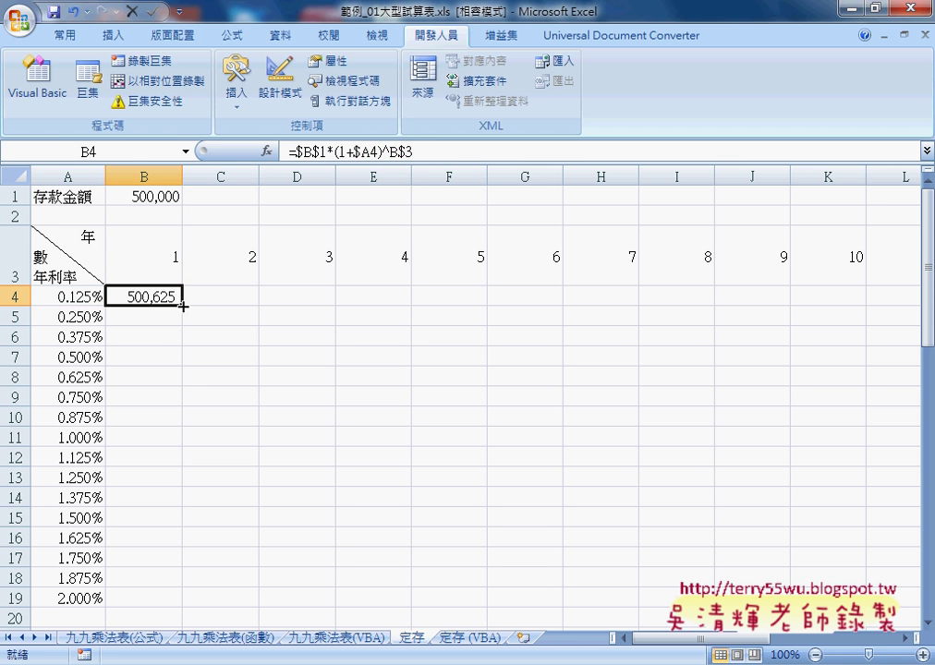
Fill B4:K19 with the balance formula, mark up the locked references, and start duplicating the 定存 sheet
mouse_move(183, 305)
left_mouse_down()
mouse_move(170, 431)
mouse_move(176, 602)
mouse_move(837, 578)
left_mouse_up()
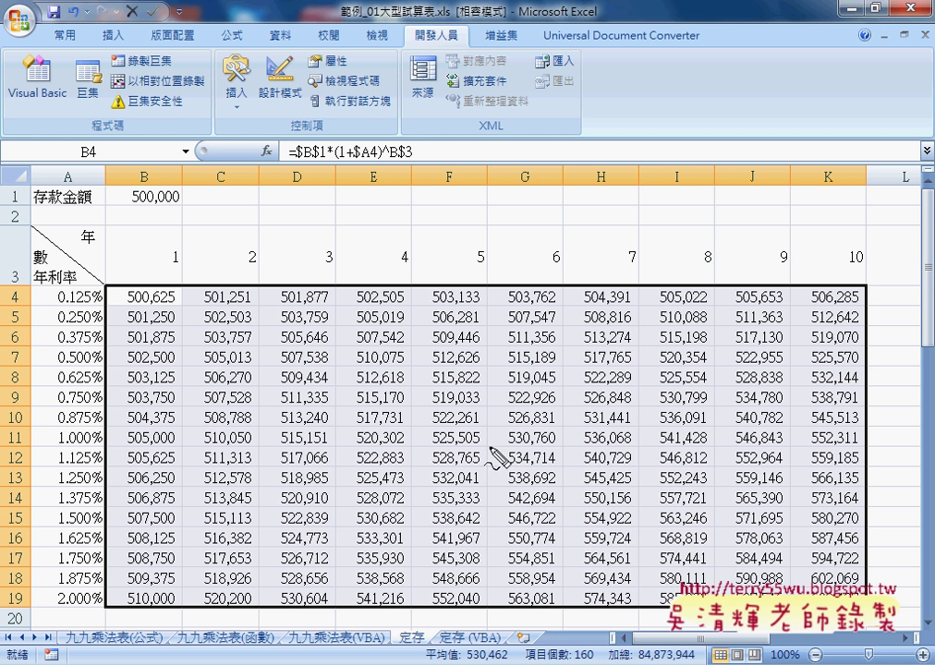
left_click_drag(292, 160, 323, 159)
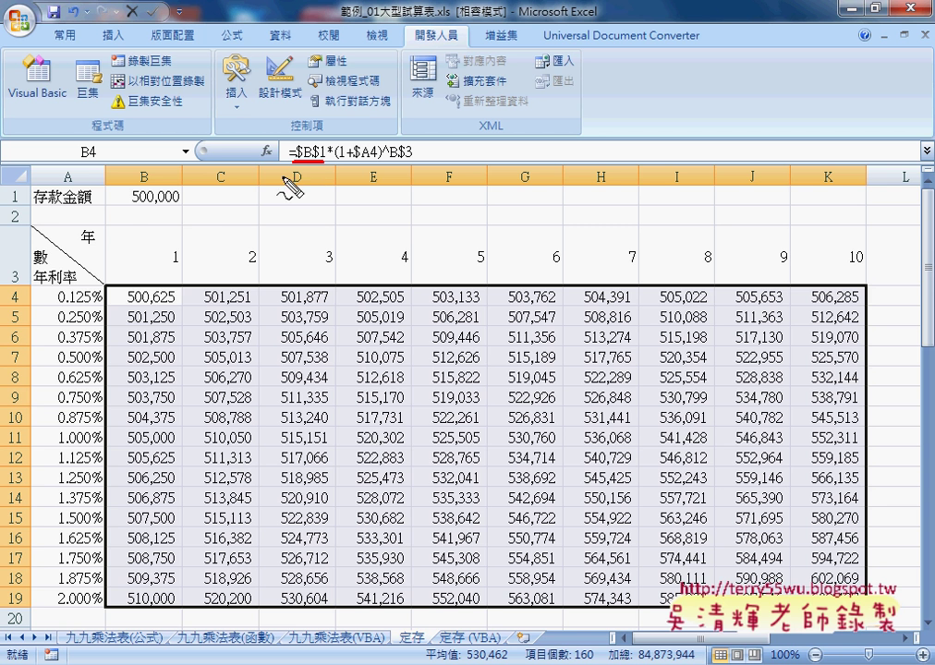
left_click_drag(129, 204, 178, 204)
left_click_drag(11, 264, 5, 279)
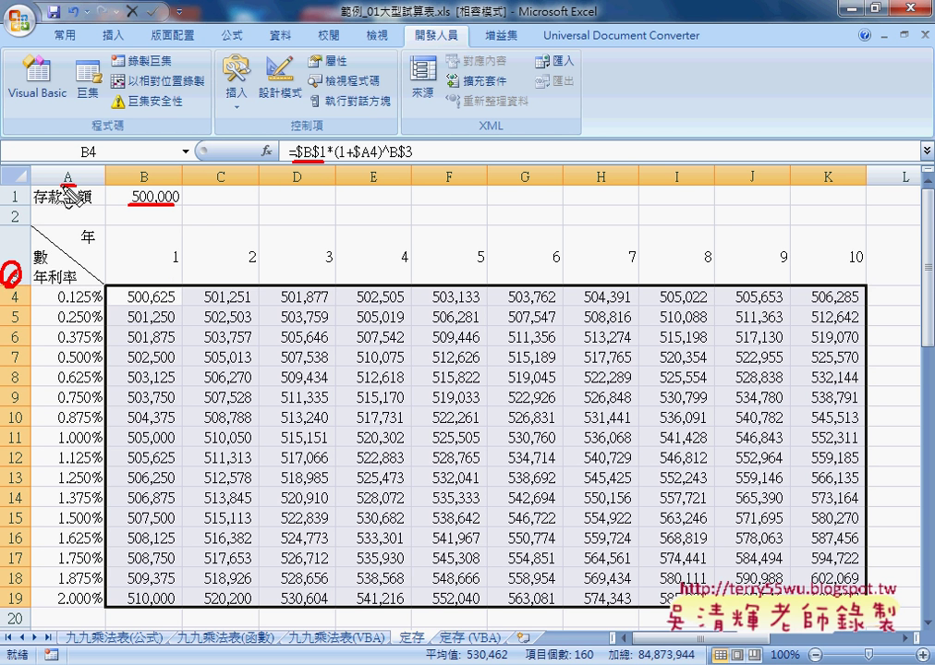
left_click_drag(75, 159, 61, 159)
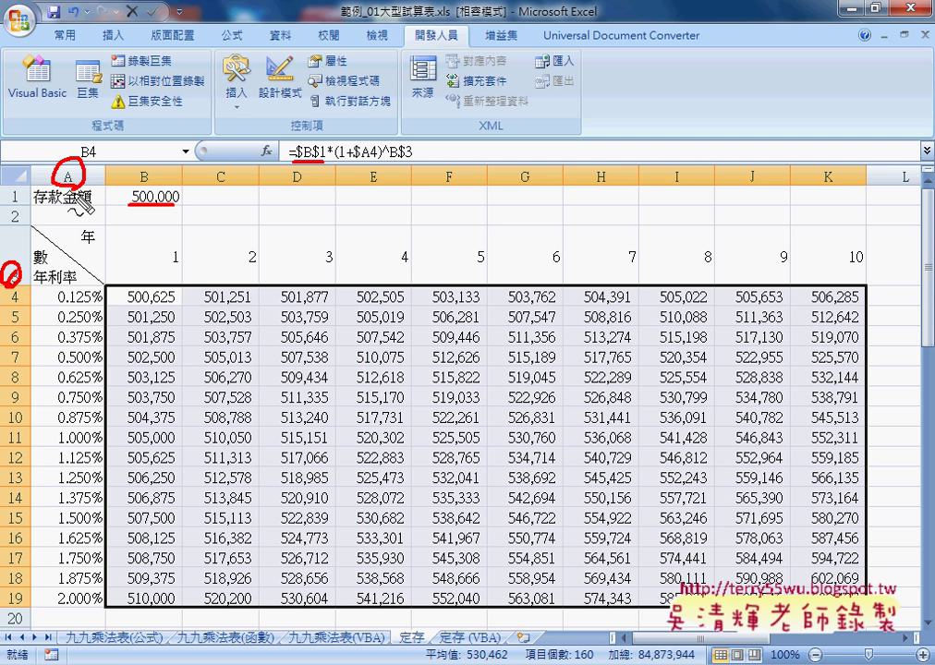
key("Escape")
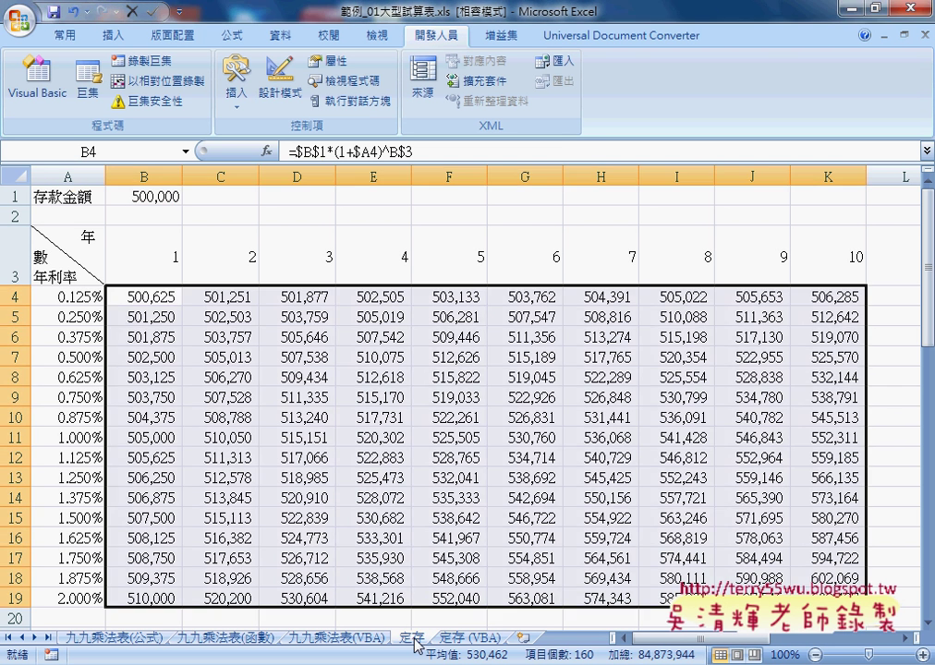
left_click_drag(453, 644, 465, 638)
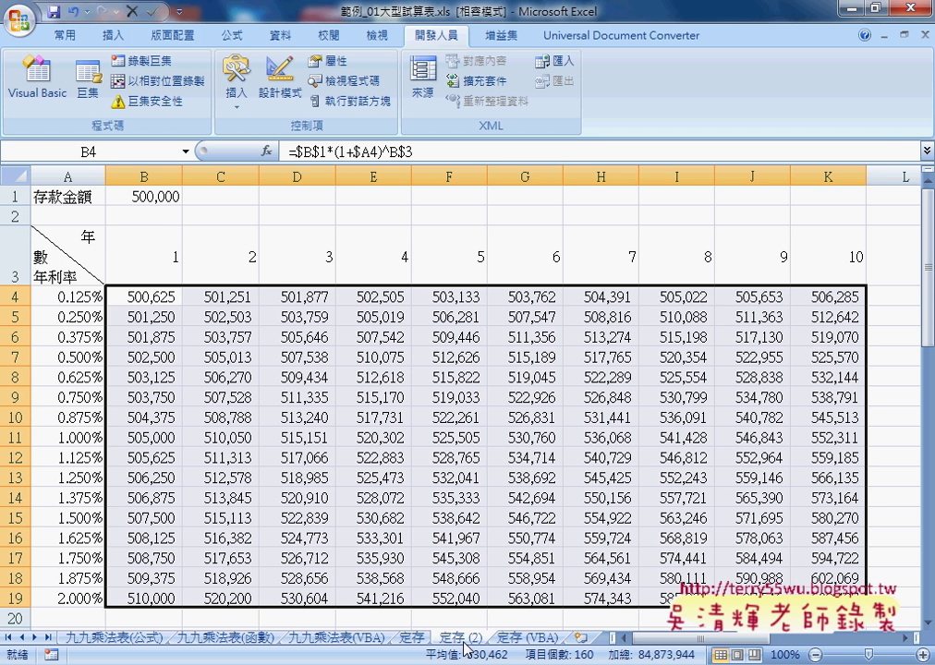
Place the copy before 定存 (VBA), rename it 定存 (FV), and clear its B4:K19 balances
left_click_drag(465, 639, 467, 637, "ctrl")
left_click(474, 636)
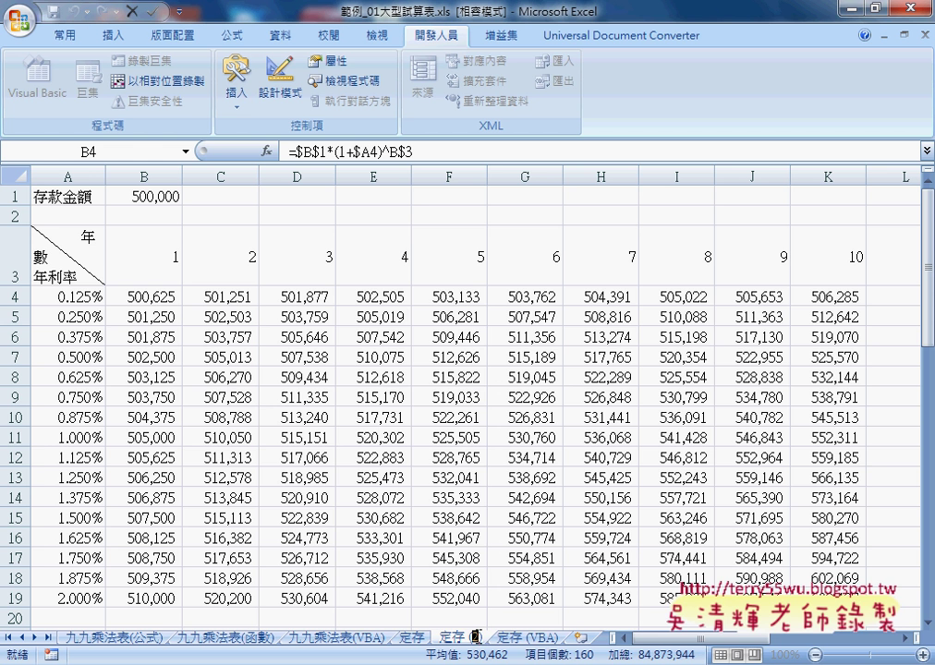
type("IF")
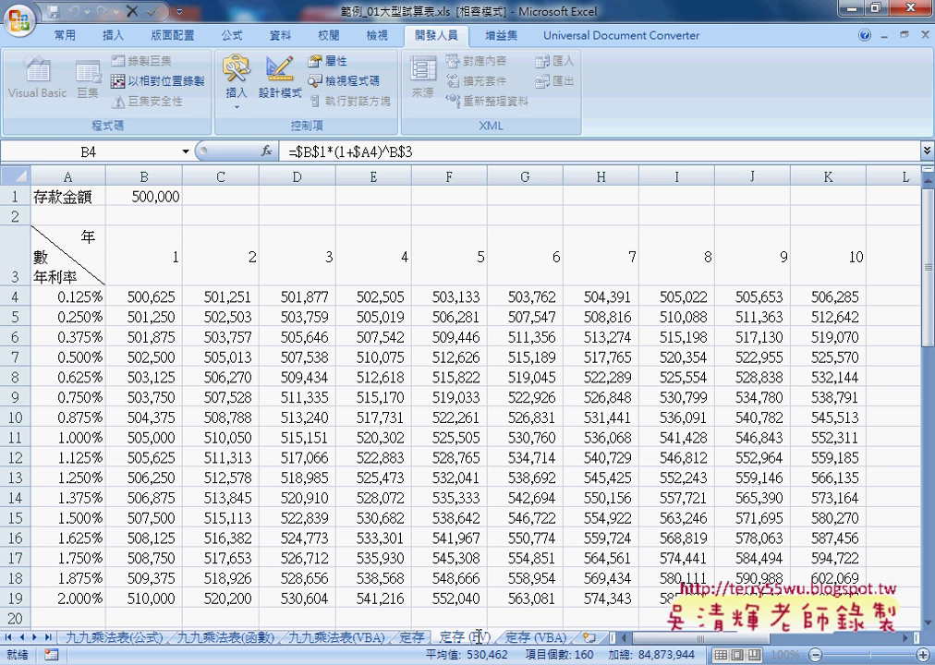
key("Return")
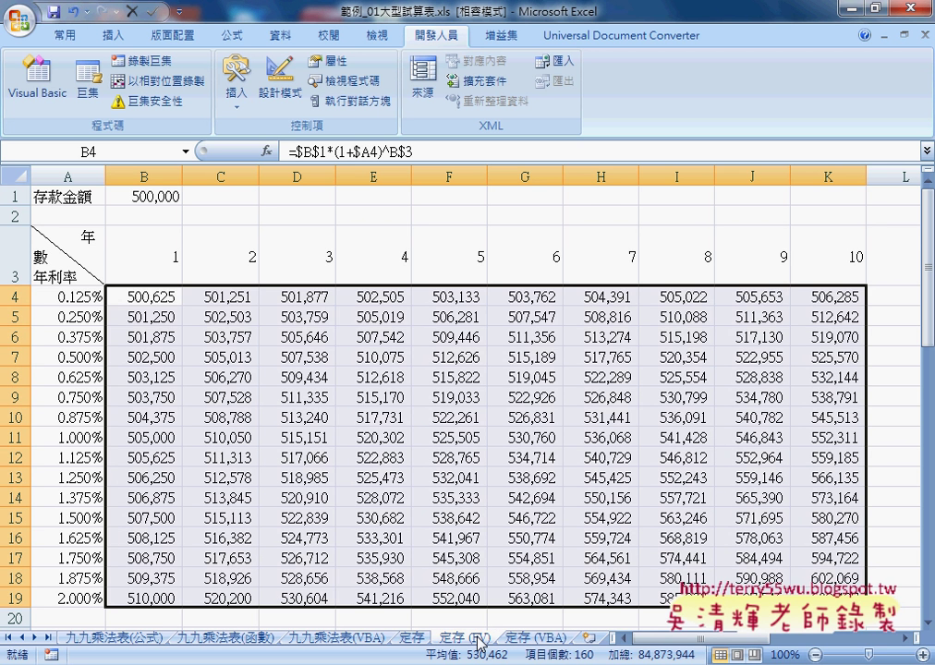
key("Delete")
left_click(167, 298)
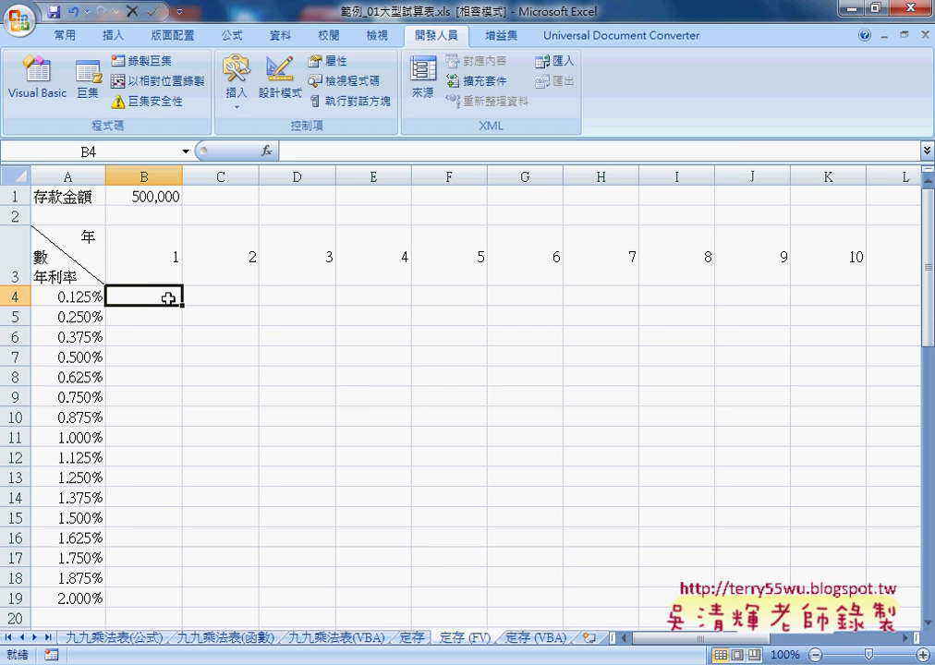
Start B4 with = and insert the FV function from the 財務 (financial) category
type("=")
left_click(267, 151)
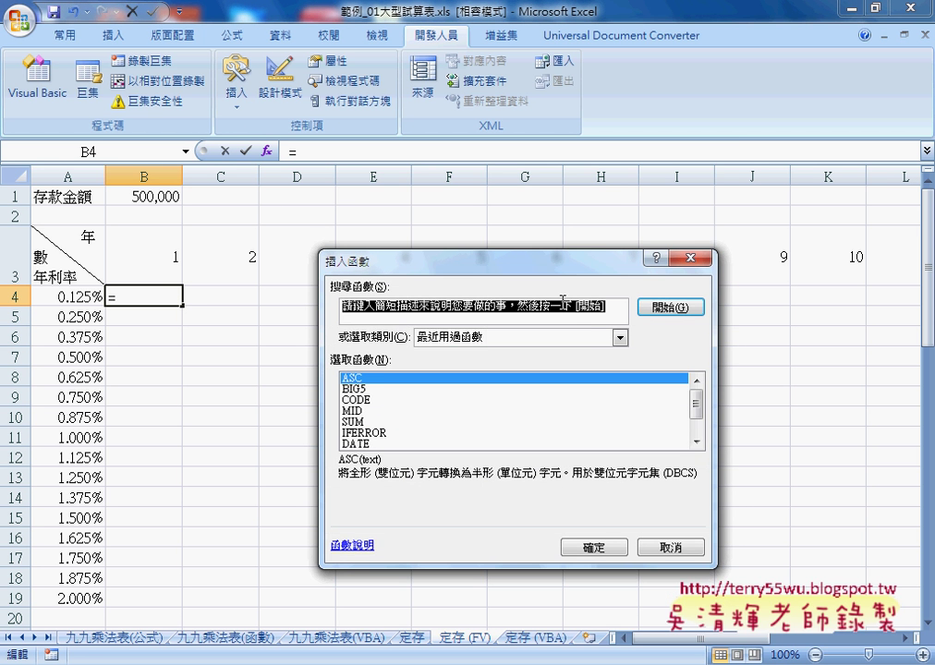
left_click_drag(566, 254, 574, 162)
left_click(559, 240)
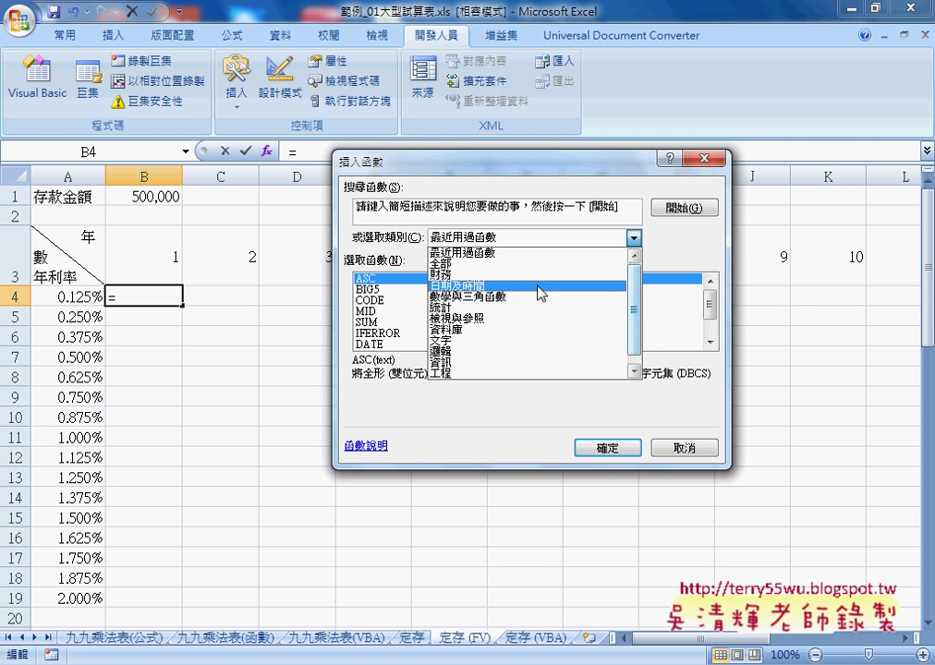
left_click(527, 275)
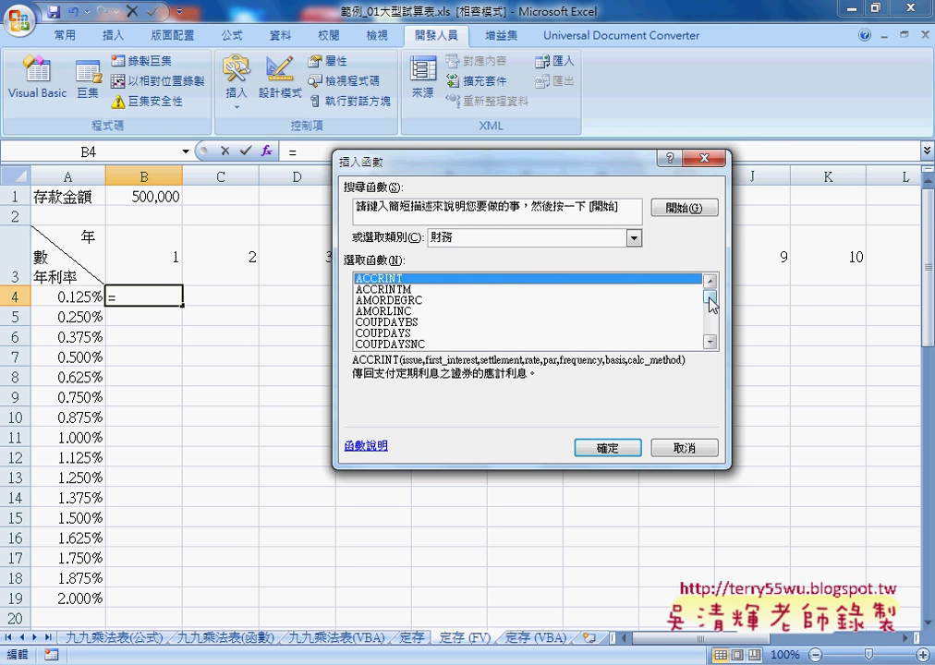
left_click_drag(710, 298, 710, 308)
left_click(379, 289)
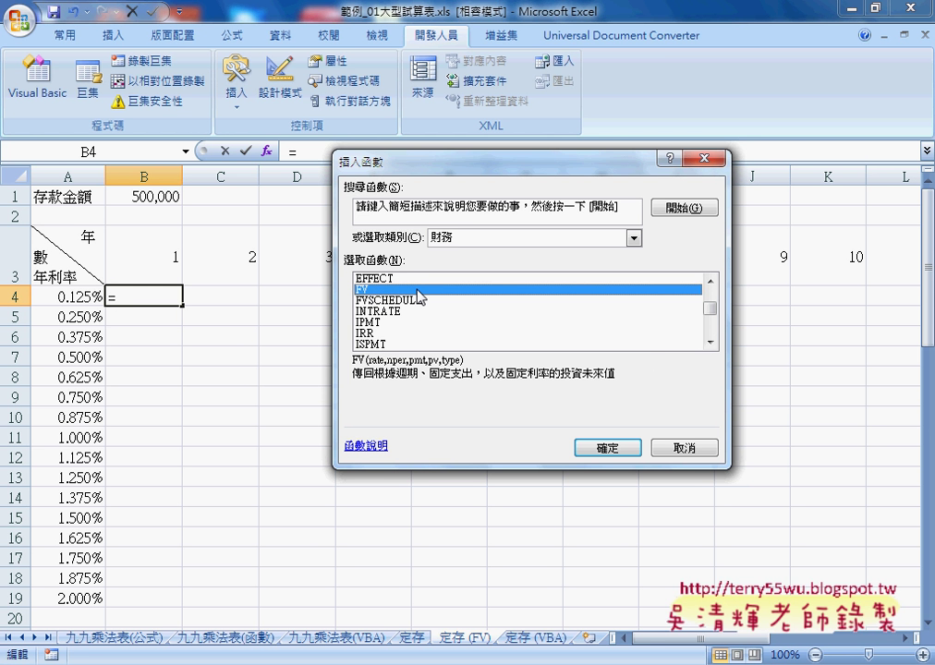
left_click(602, 448)
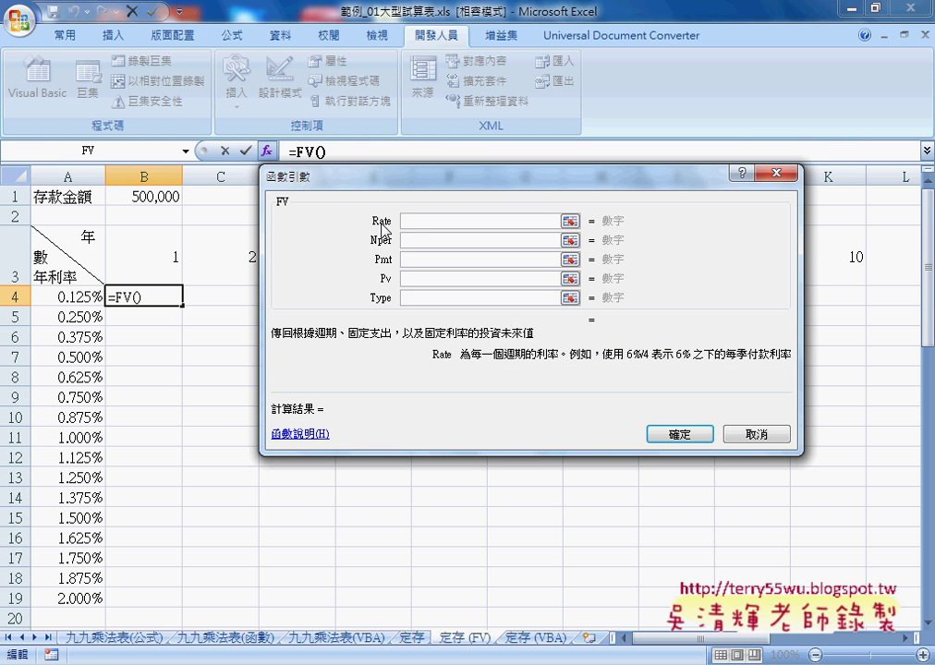
Set FV's Rate to A4, Nper to B3 and Pv to -B1, giving =FV(A4,B3,,-B1)
left_click(83, 298)
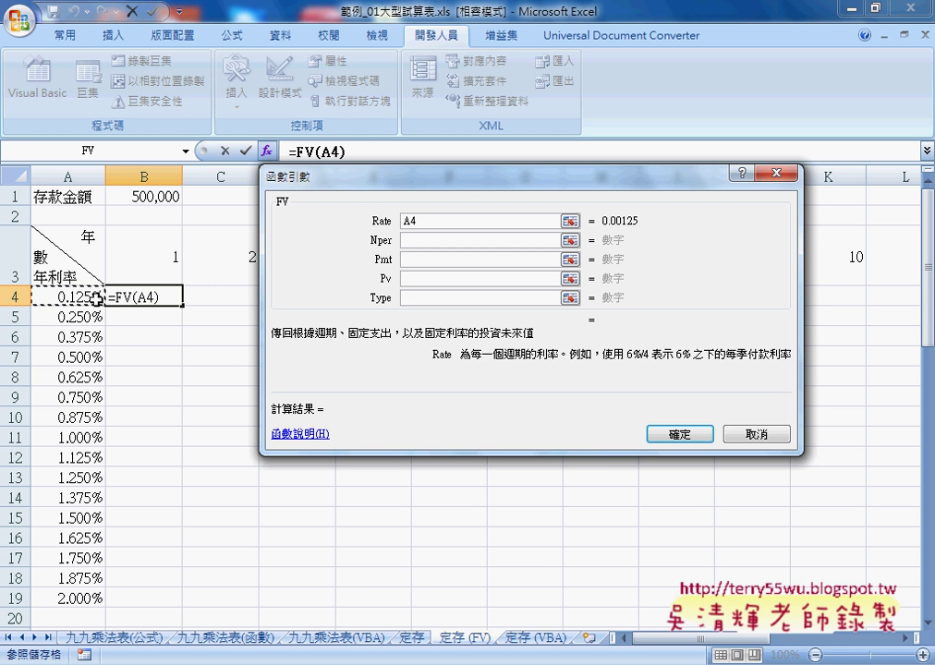
left_click(417, 239)
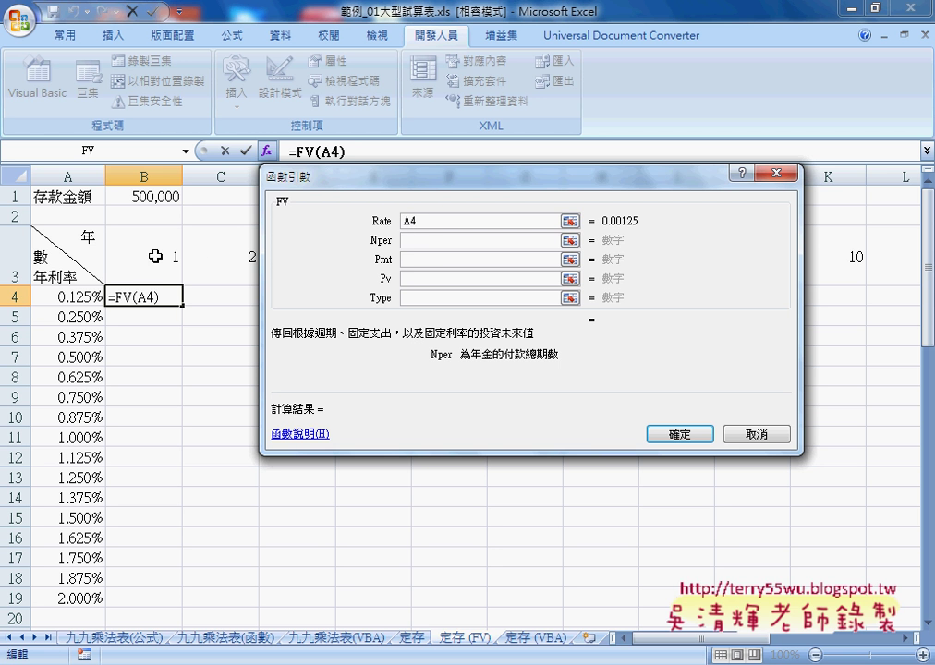
left_click(169, 255)
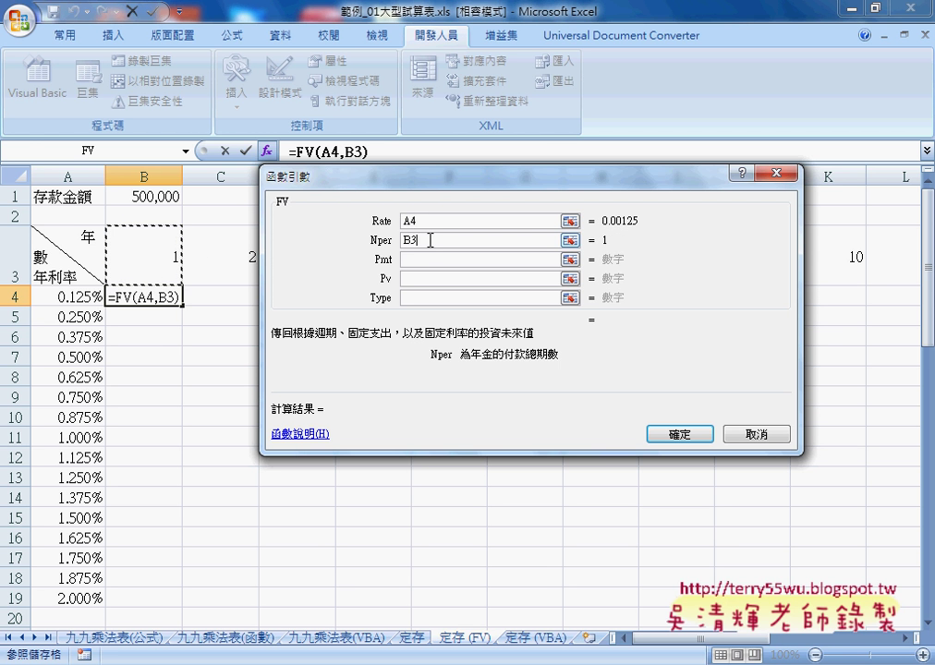
left_click(460, 263)
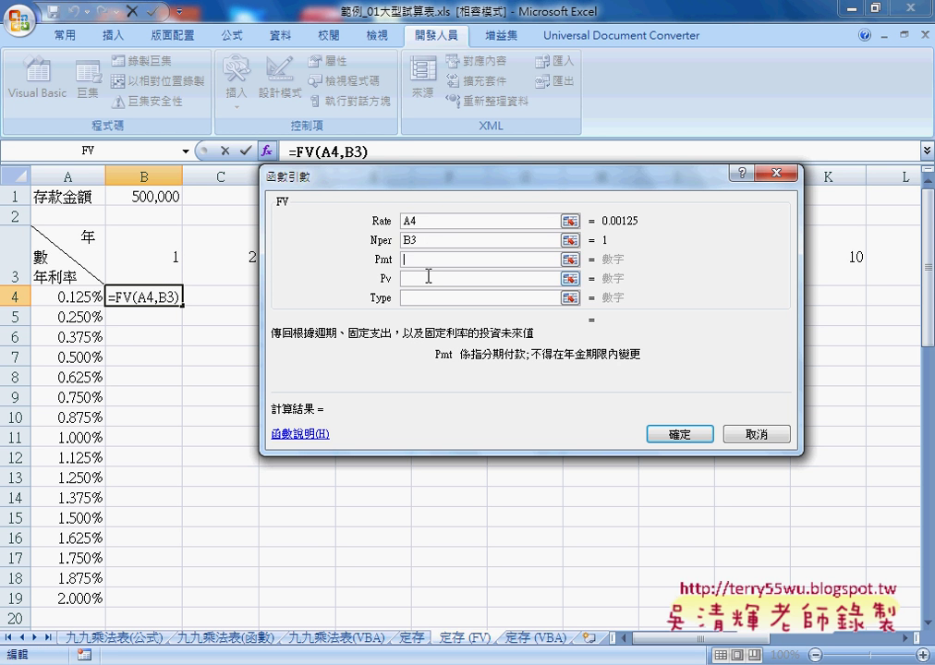
left_click(428, 279)
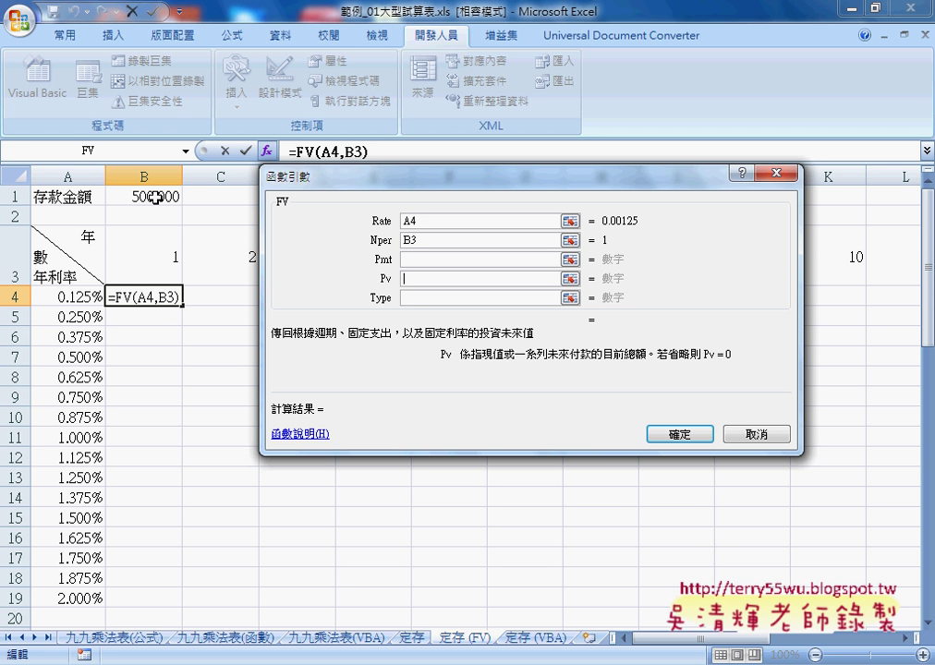
left_click(155, 196)
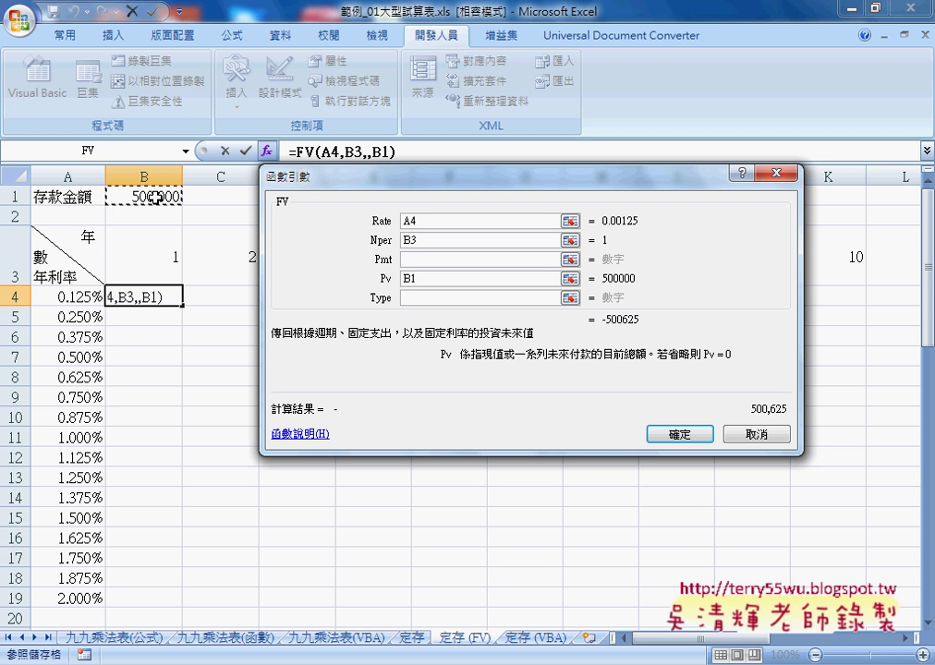
left_click(409, 278)
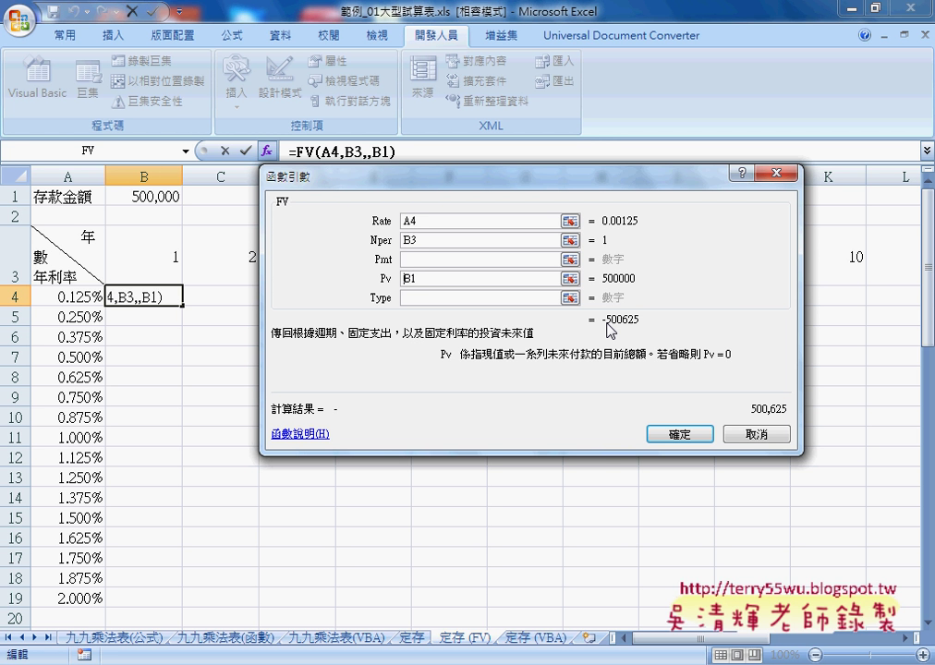
type("-")
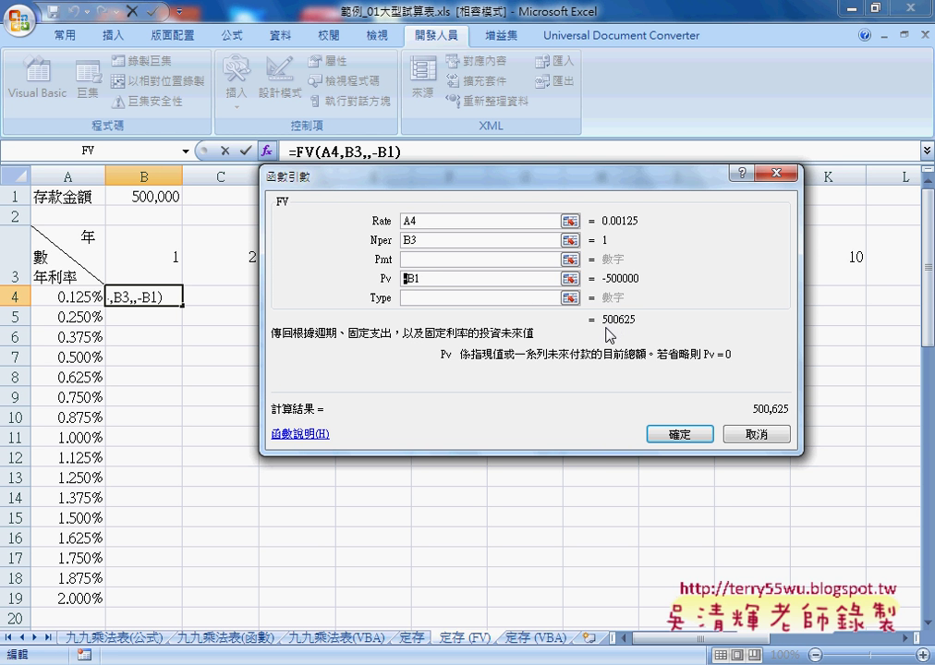
key("Tab")
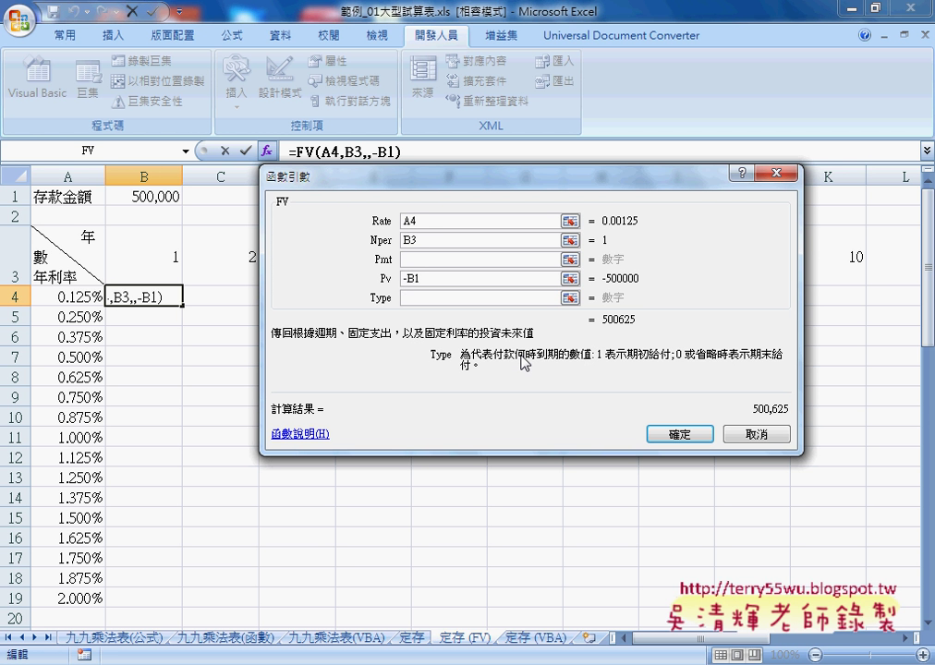
left_click(680, 433)
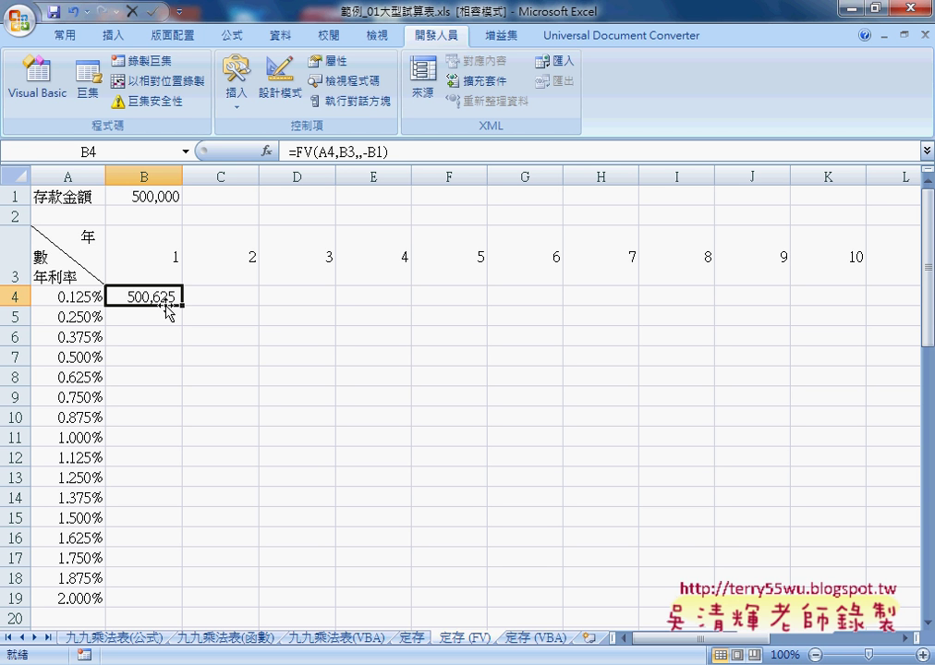
Lock the references so B4 reads =FV($A4,B$3,,-$B$1)
left_click(312, 152)
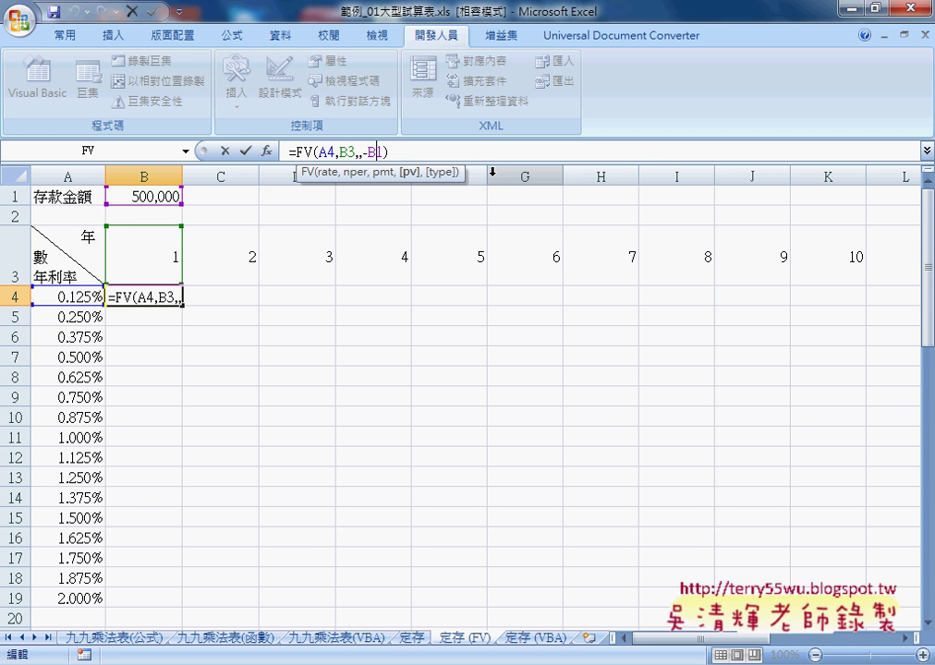
key("F4")
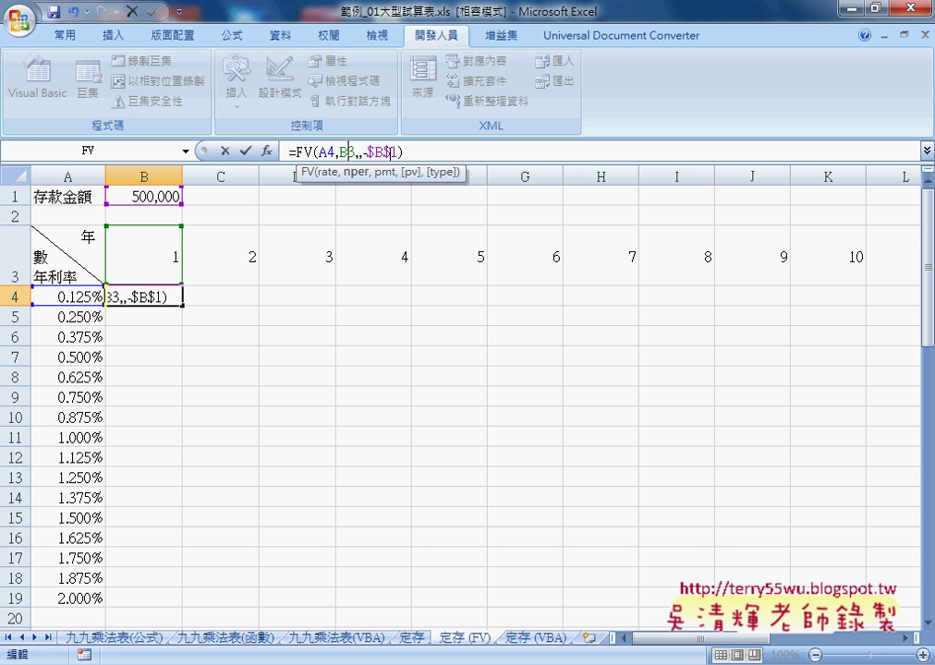
left_click(381, 151)
left_click(348, 150)
type("$")
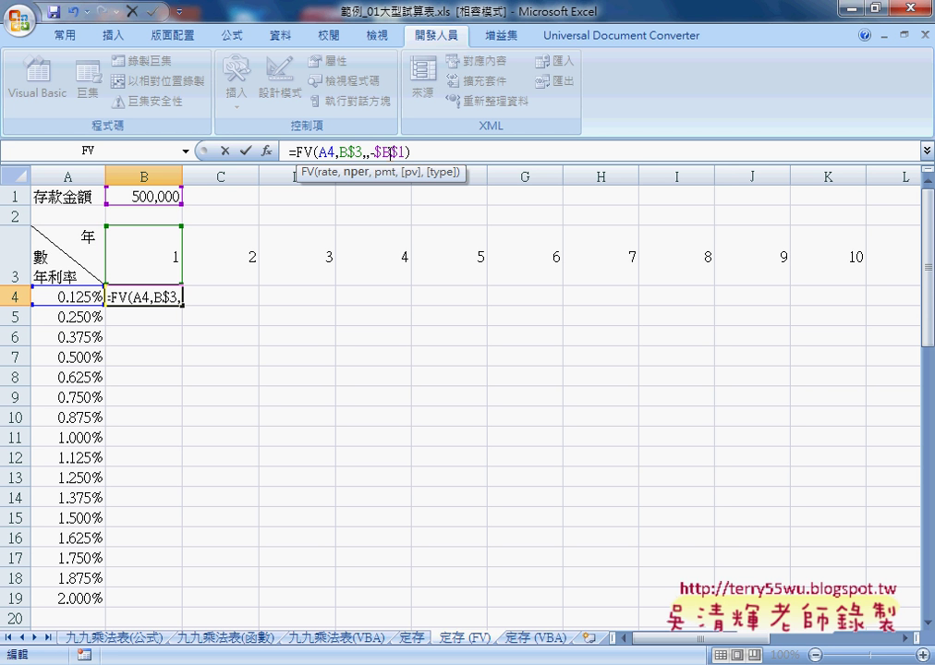
left_click(318, 151)
type("$")
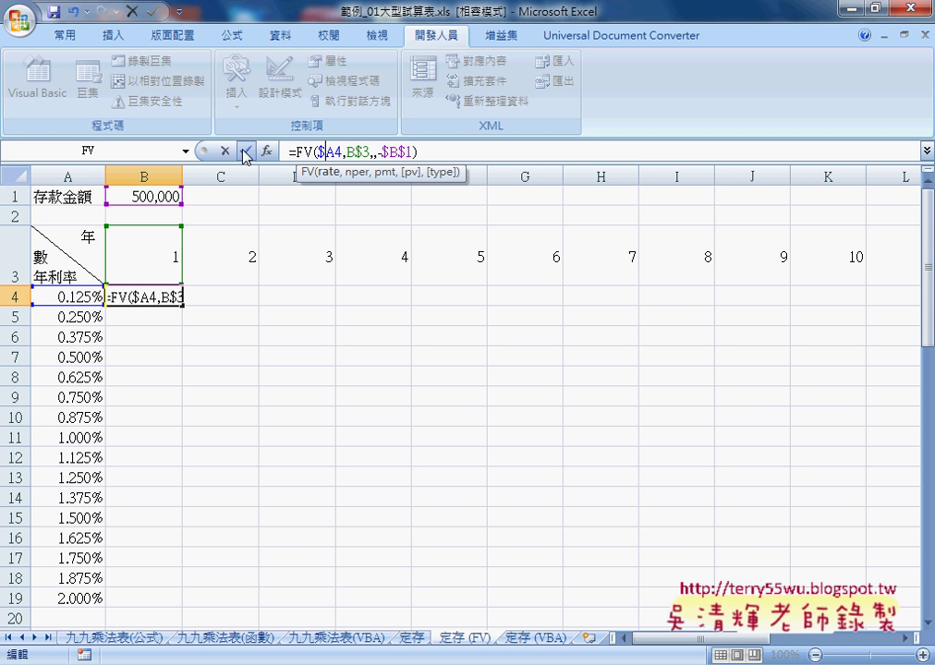
left_click(244, 150)
Copy the FV formula across B4:K19 and compare it with the 定存 sheet
mouse_move(182, 306)
left_mouse_down()
mouse_move(165, 544)
mouse_move(184, 602)
mouse_move(849, 581)
left_mouse_up()
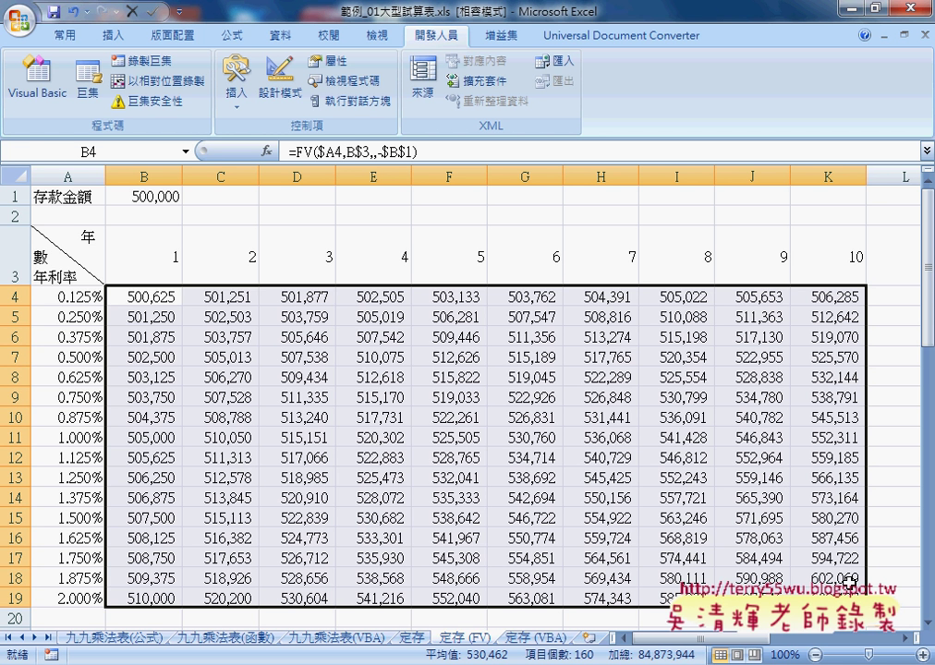
left_click(413, 638)
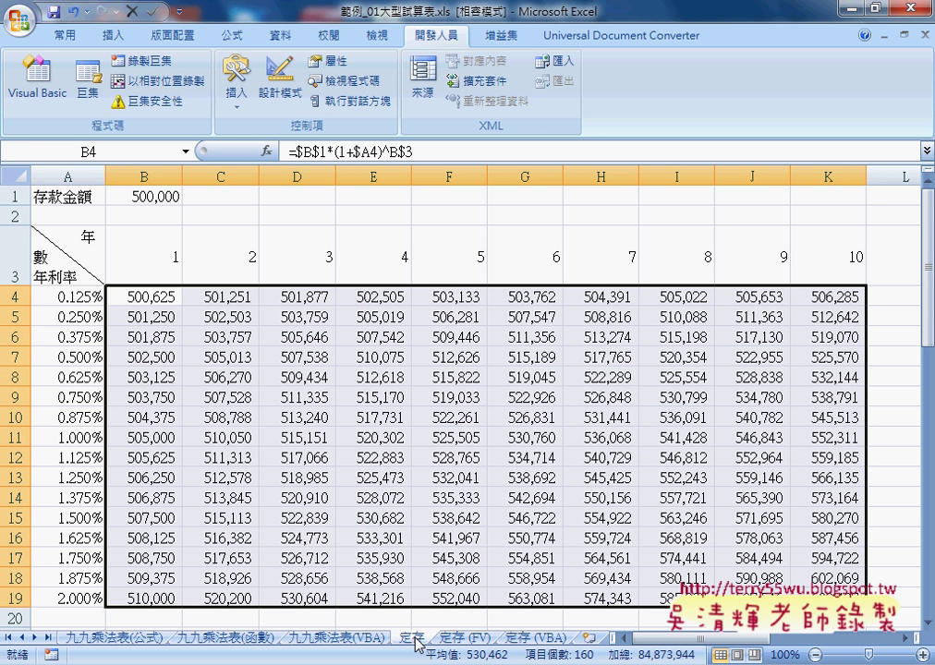
left_click(465, 639)
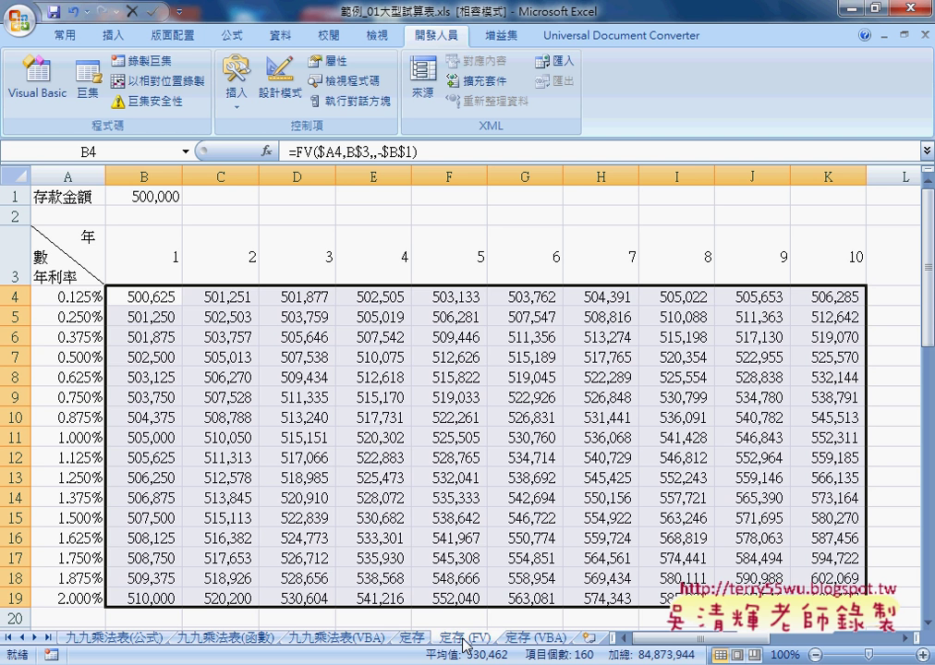
Run the 計算 macro on 定存 (VBA) with a 700000 deposit, filling the grid from 700,875
left_click(530, 638)
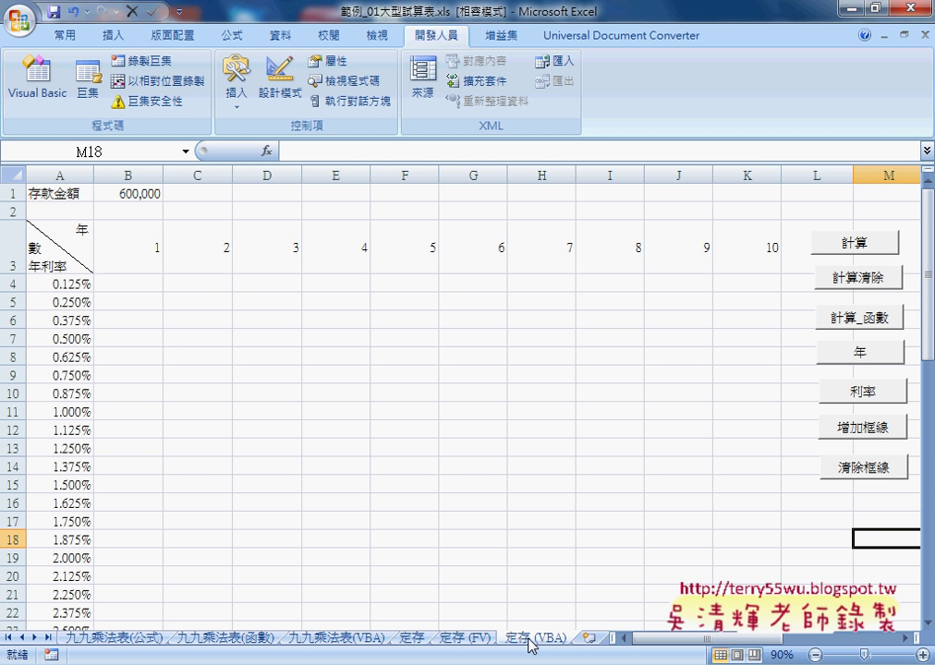
left_click(865, 246)
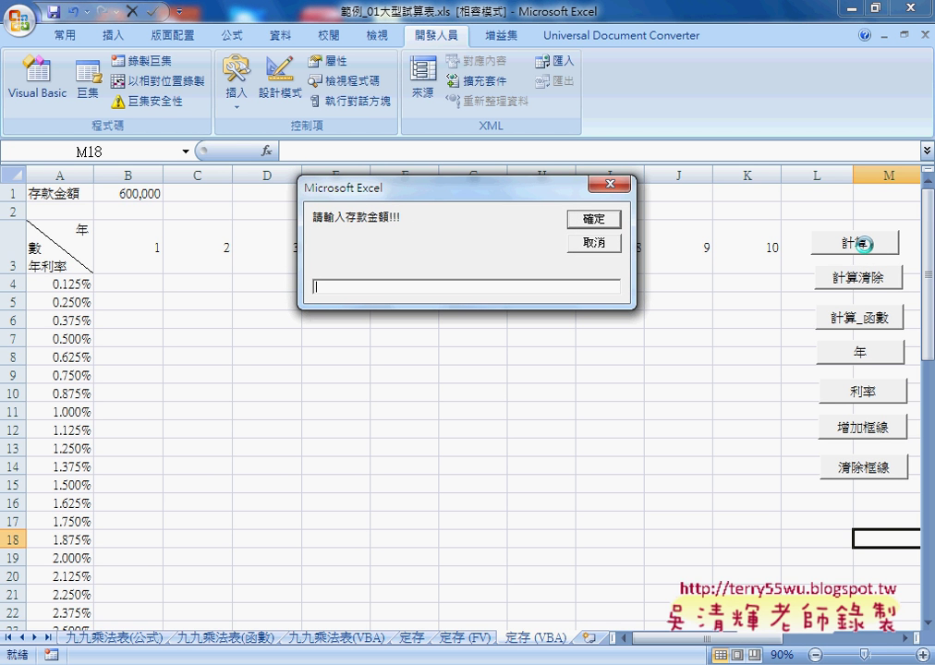
type("700")
type("000")
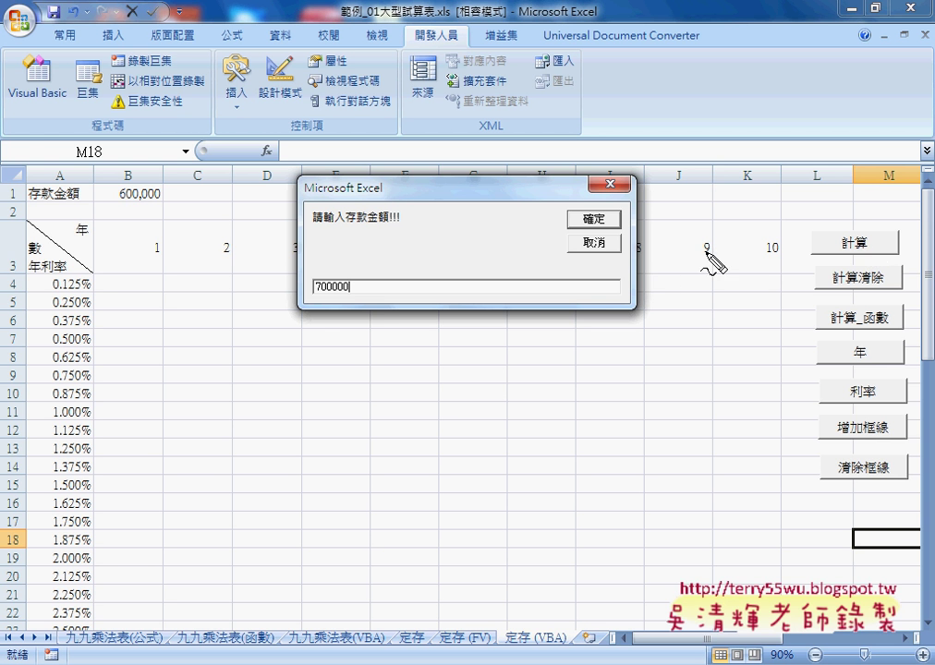
left_click(309, 285)
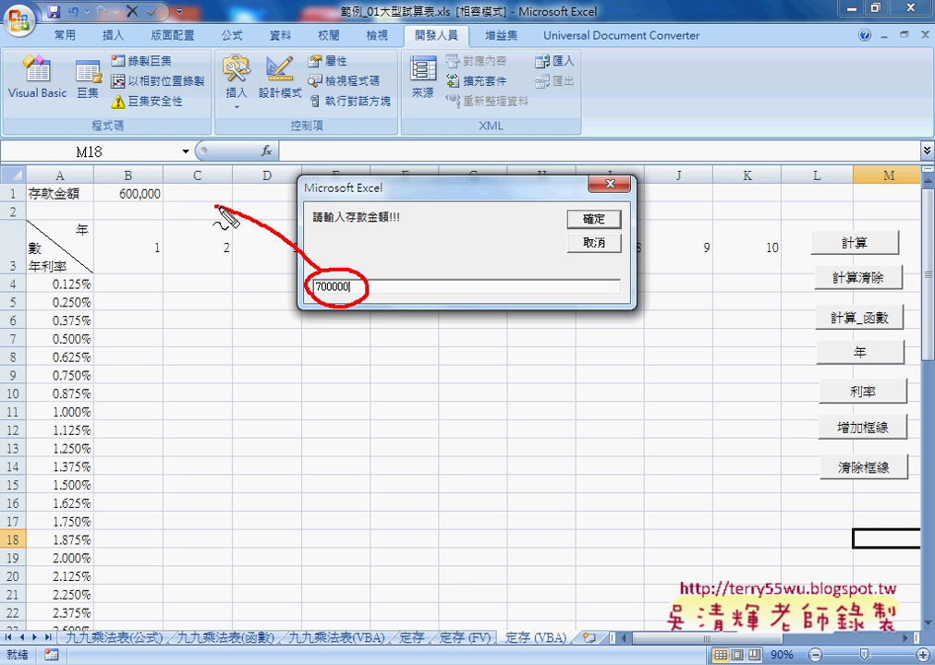
mouse_move(319, 270)
left_mouse_down()
mouse_move(174, 192)
mouse_move(203, 199)
left_mouse_up()
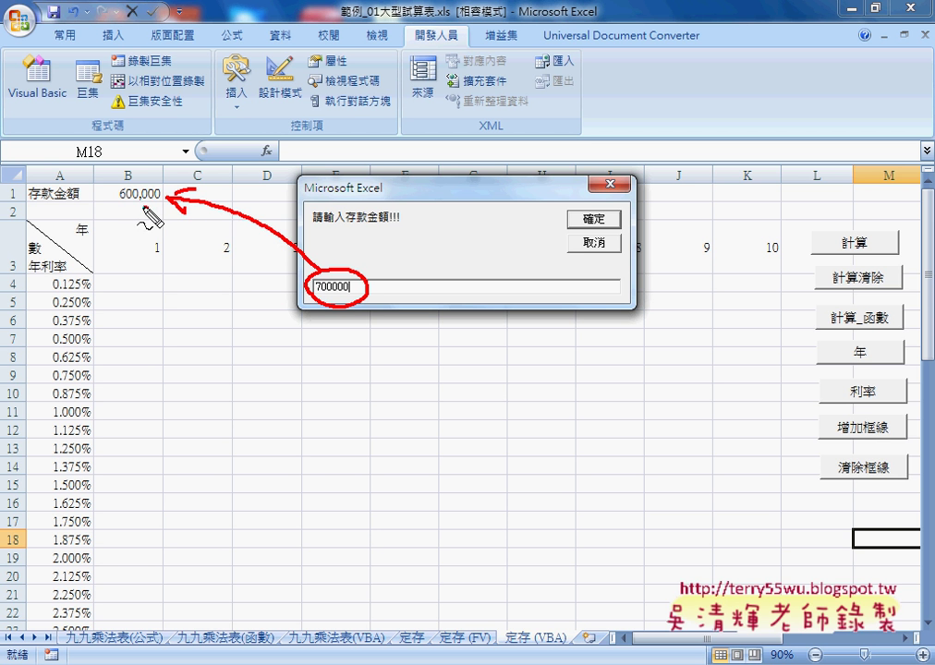
left_click_drag(145, 207, 147, 188)
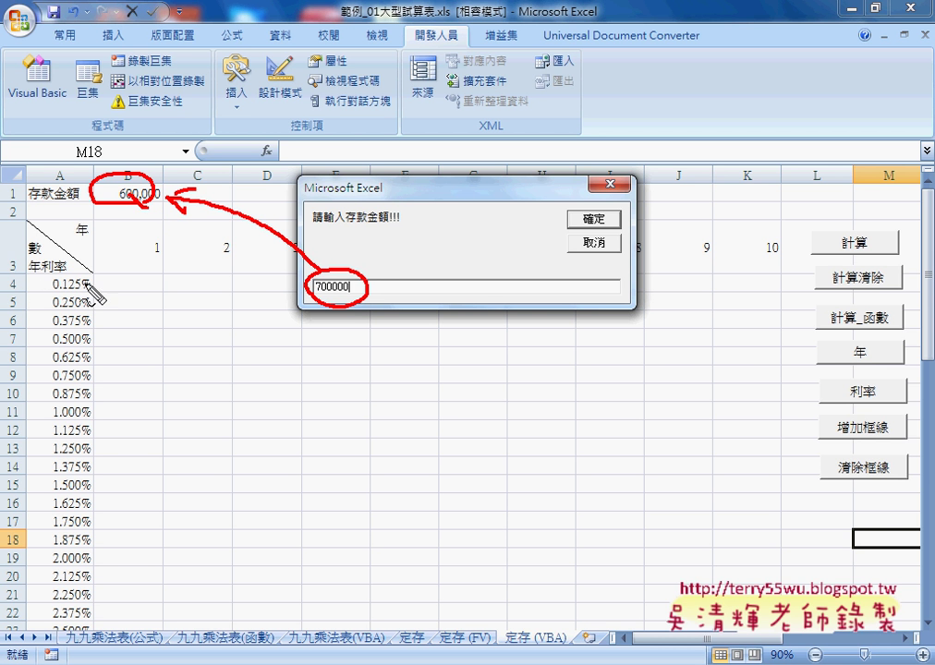
key("Escape")
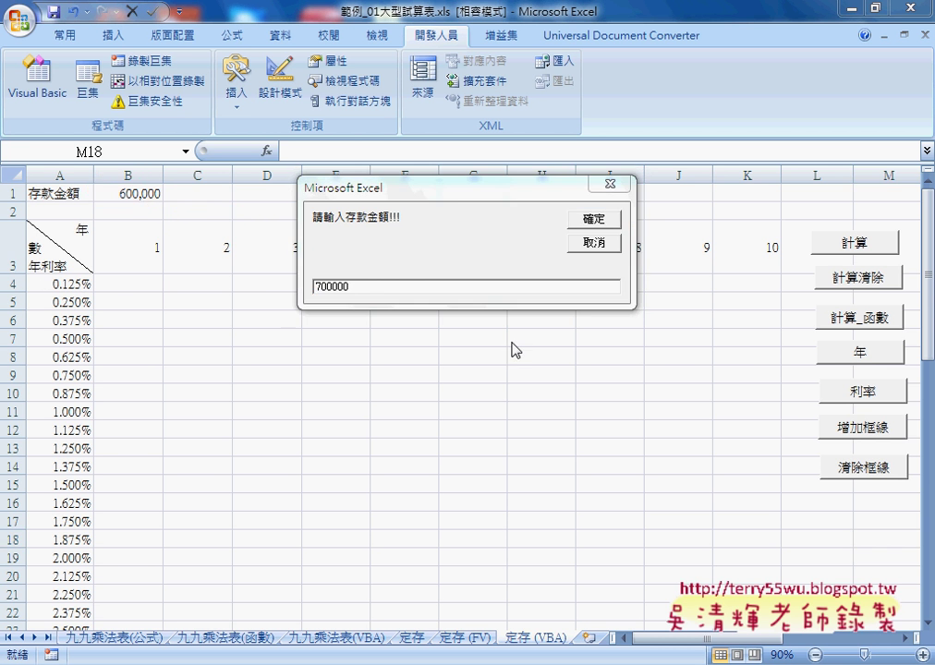
left_click(593, 221)
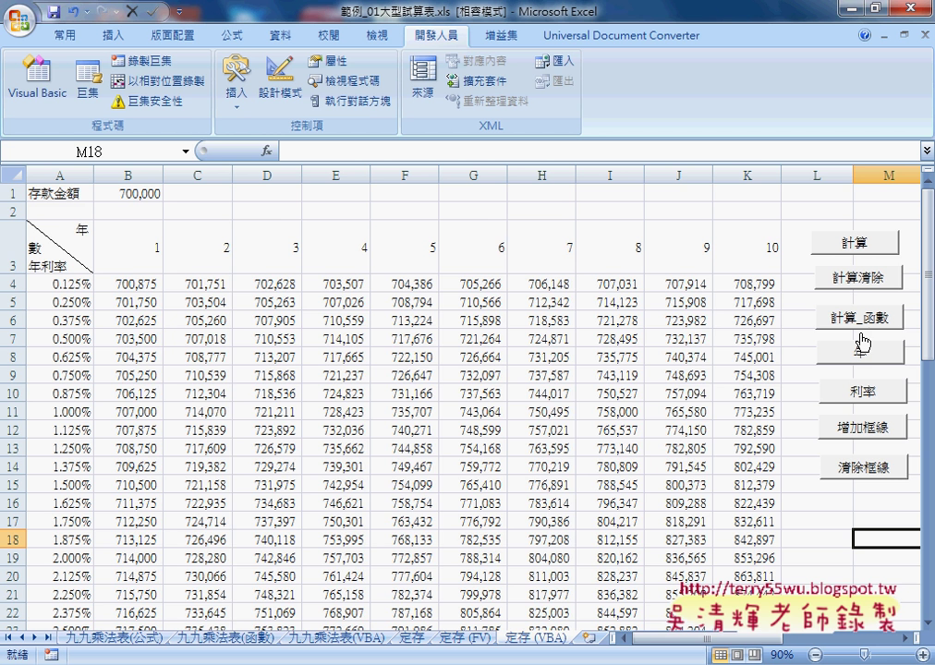
Clear the computed balances and set the table's years to 1 through 8
left_click(854, 282)
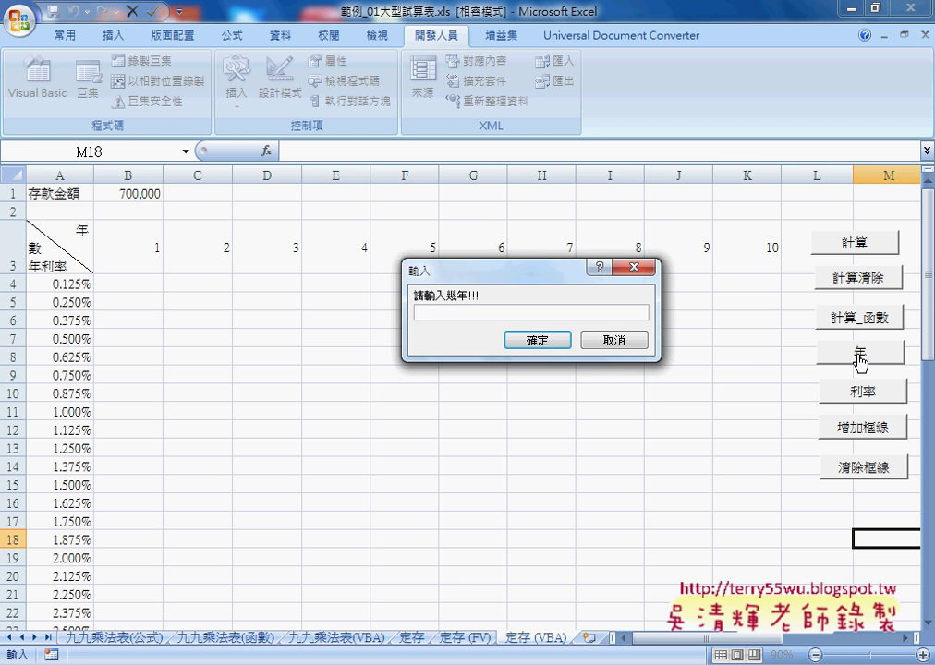
type("8")
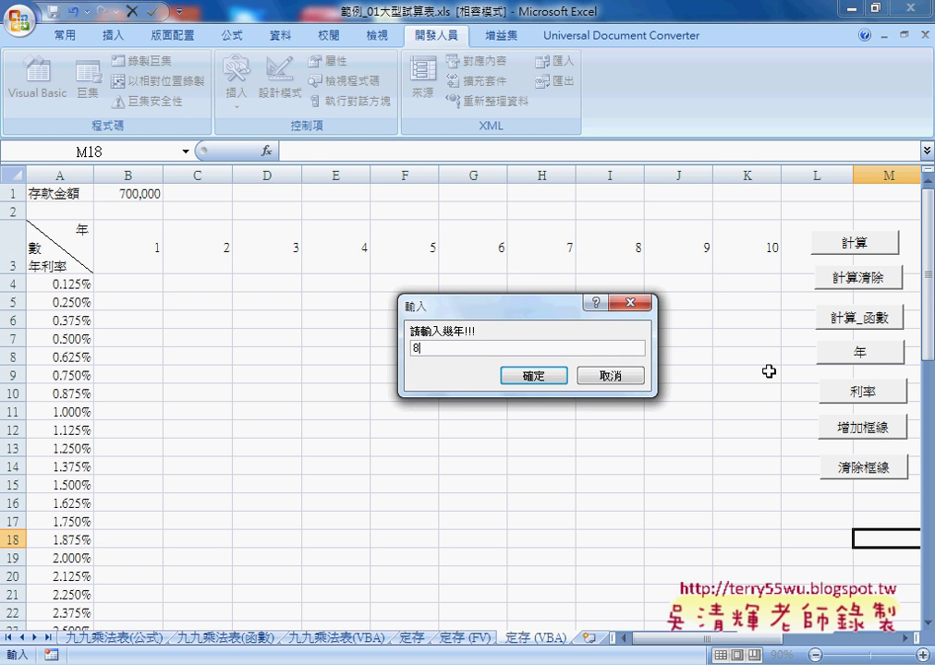
left_click_drag(422, 268, 417, 303)
left_click(546, 377)
left_click_drag(150, 252, 632, 259)
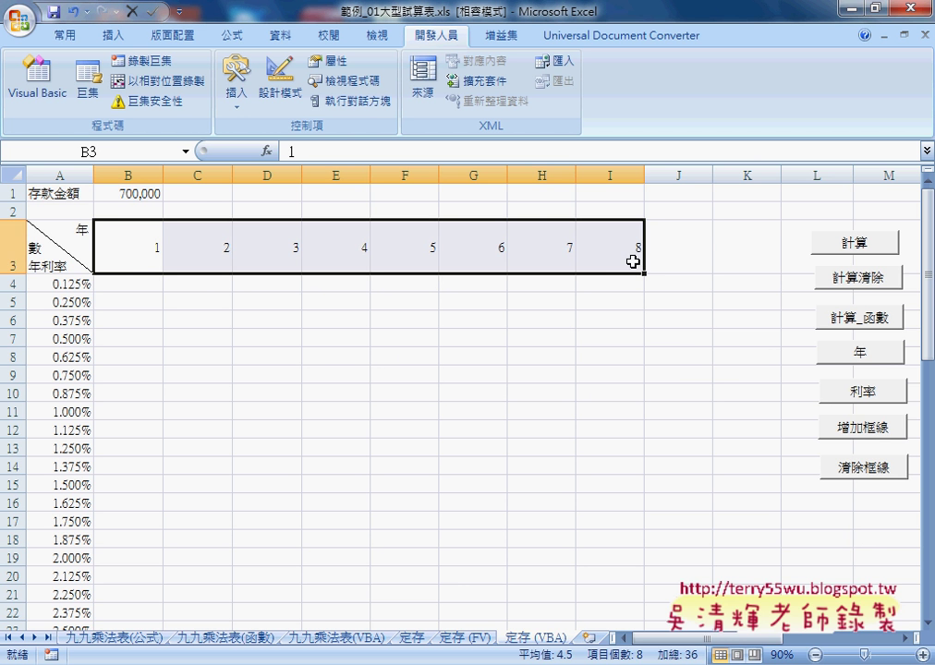
Cap the annual rates at 1.500% using the rate macro
left_click(858, 400)
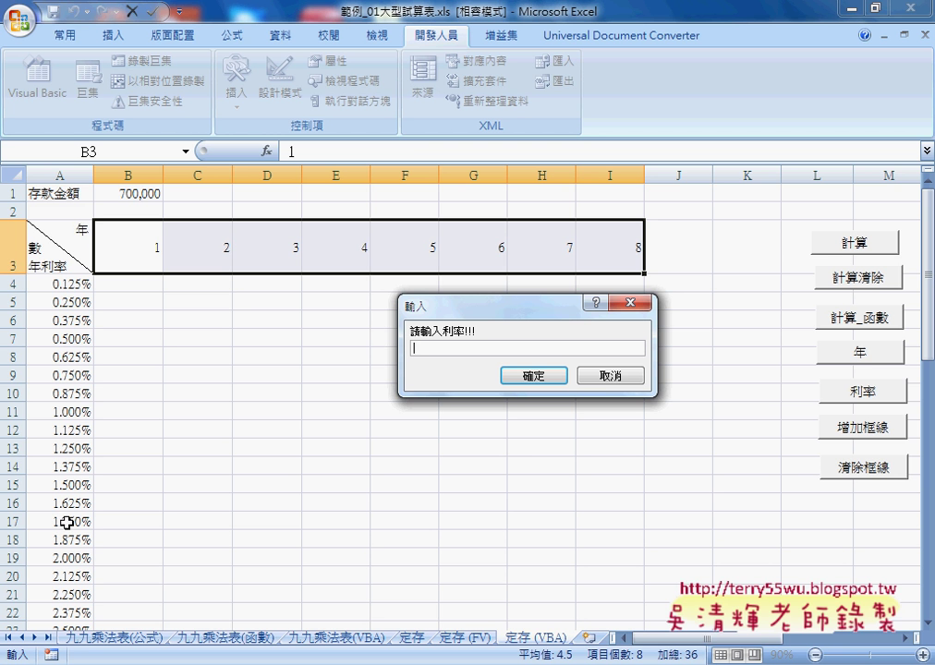
type("1.")
type("5")
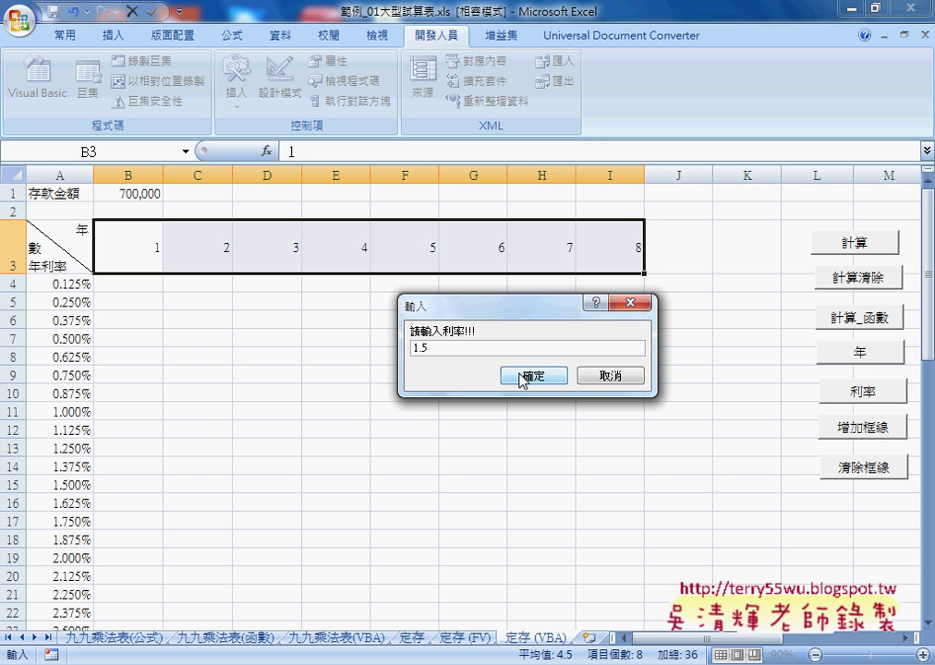
left_click(516, 374)
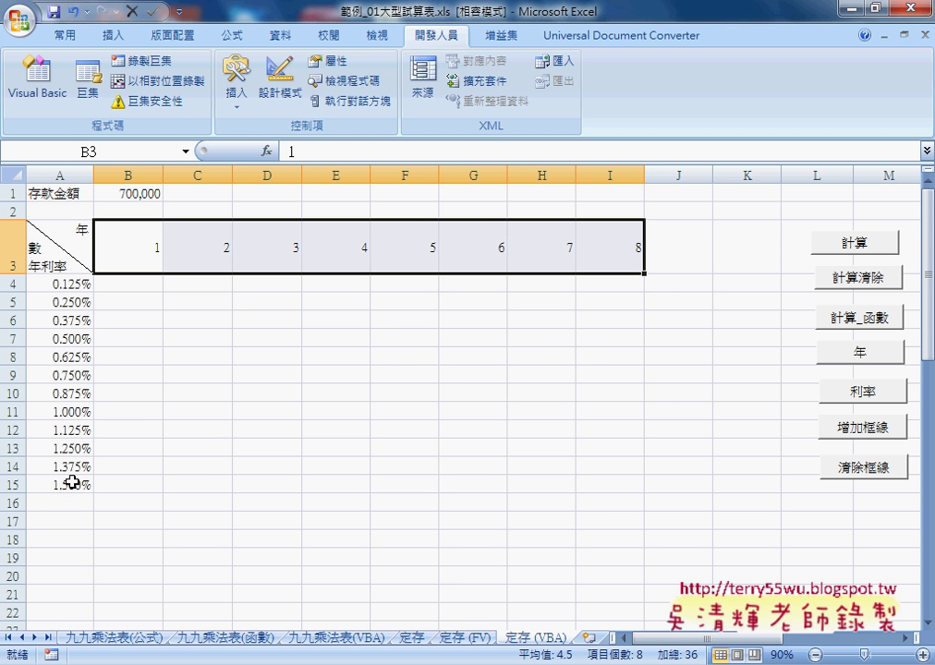
Add and then remove borders on B4:I15, then return to the 定存 (FV) sheet
left_click(872, 429)
left_click(873, 470)
left_click(542, 391)
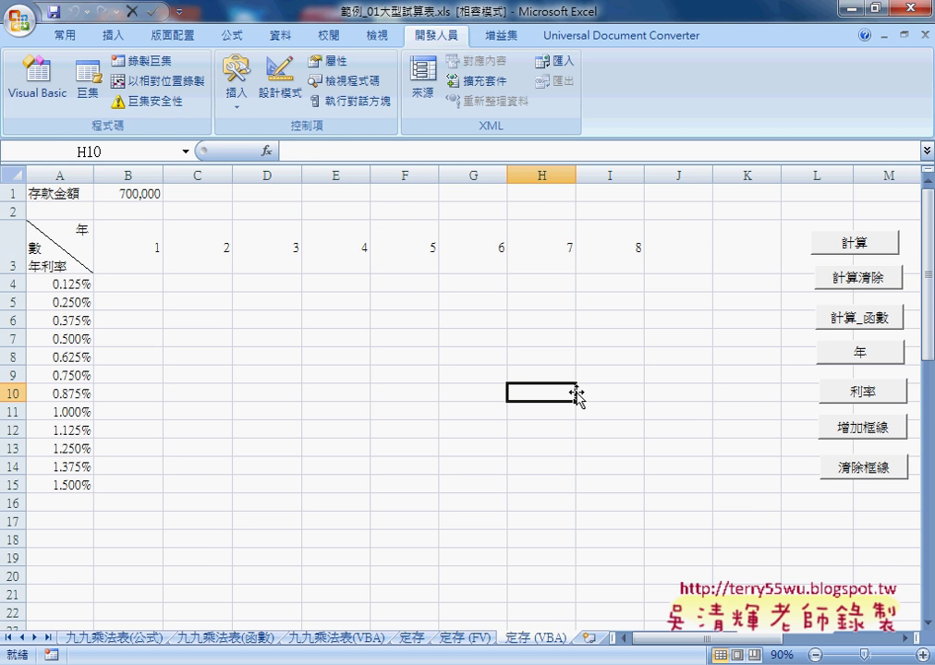
left_click(458, 638)
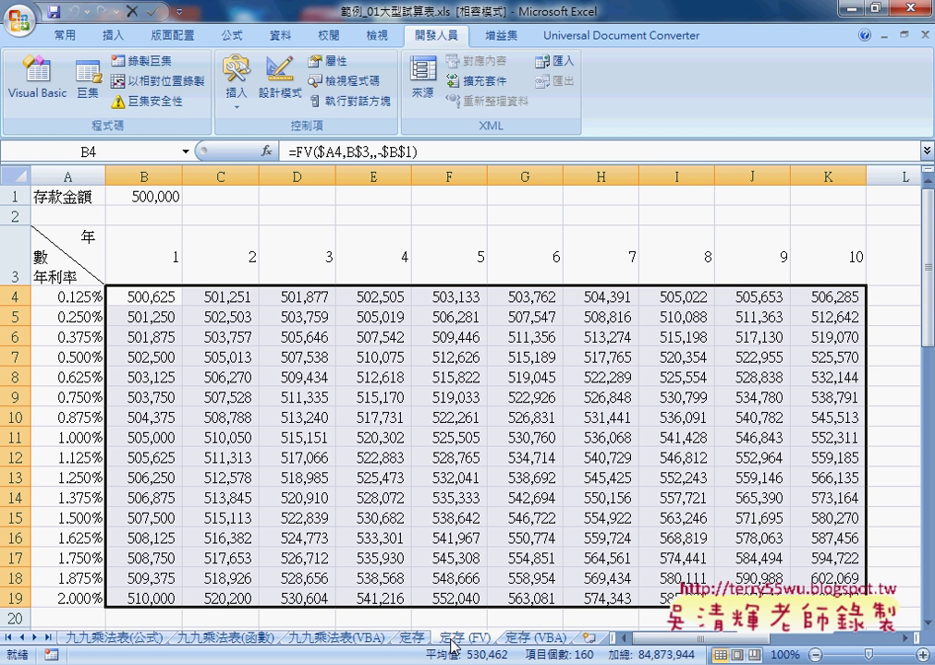